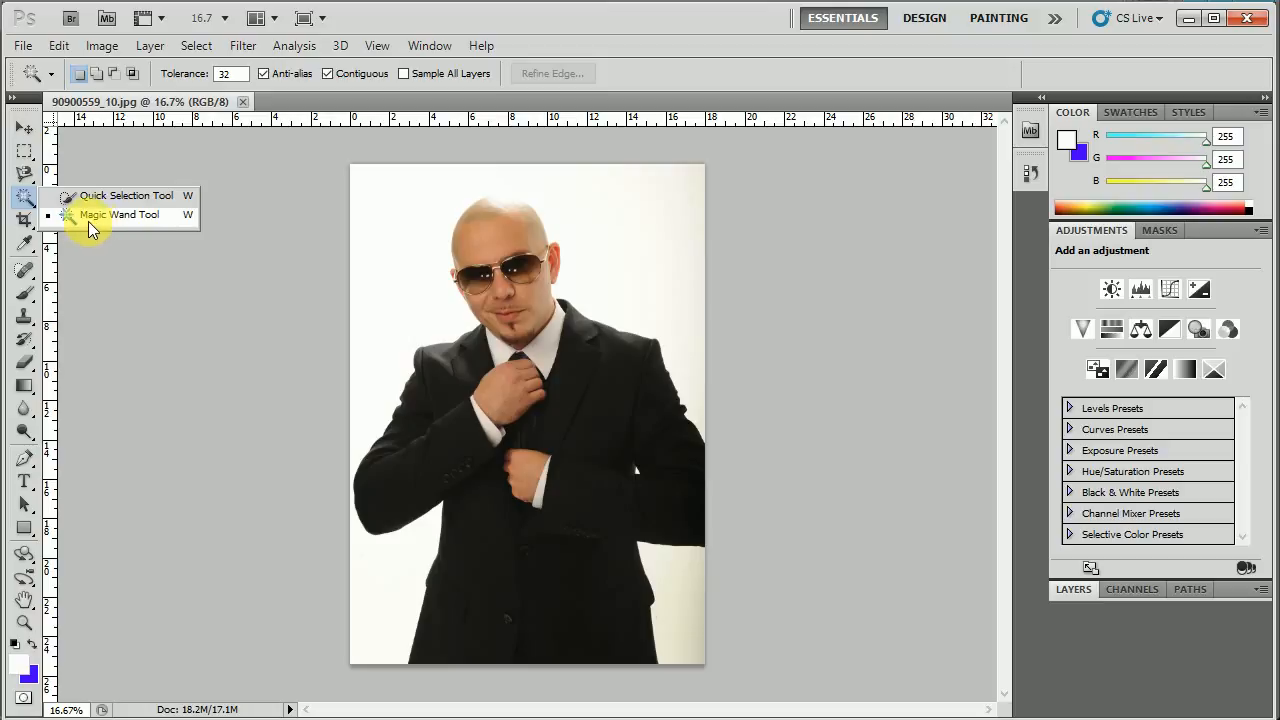
- Choose the Magic Wand tool at tolerance 32, select the white background around the man, and clear the selection
left_click(92, 218)
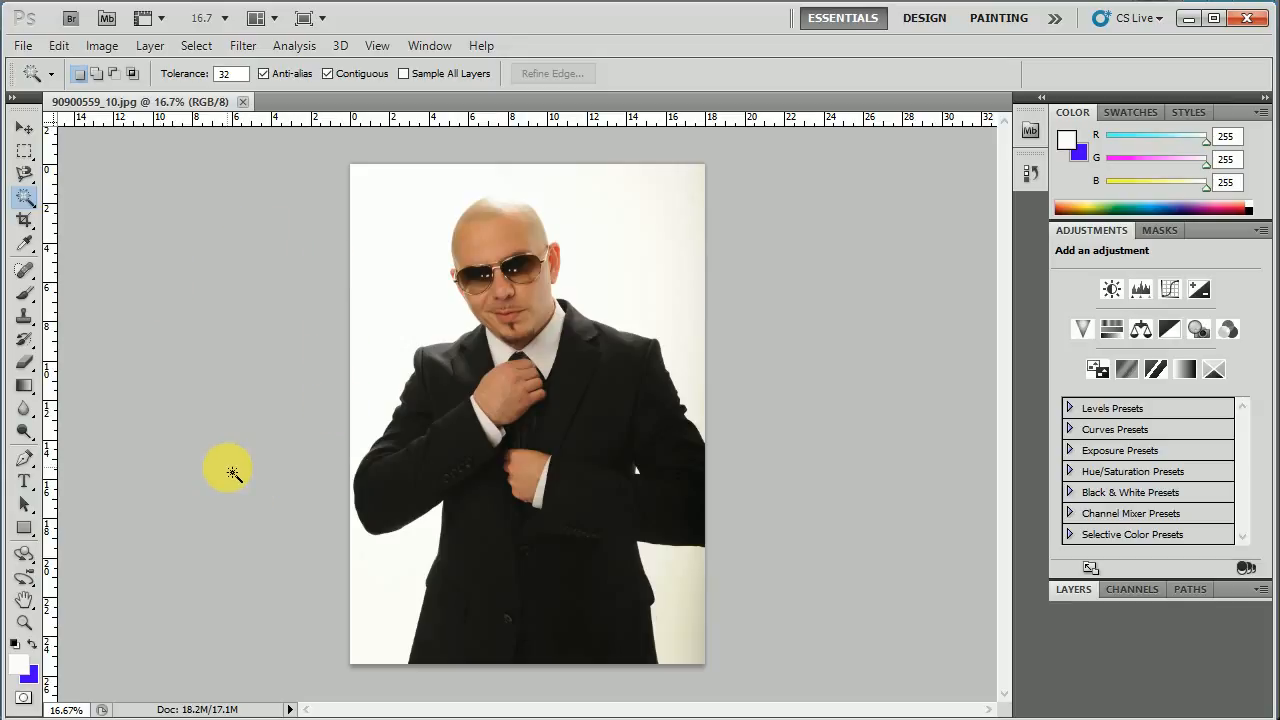
mouse_move(27, 206)
left_mouse_down()
mouse_move(134, 206)
mouse_move(97, 222)
mouse_move(95, 205)
mouse_move(158, 205)
mouse_move(119, 220)
left_mouse_up()
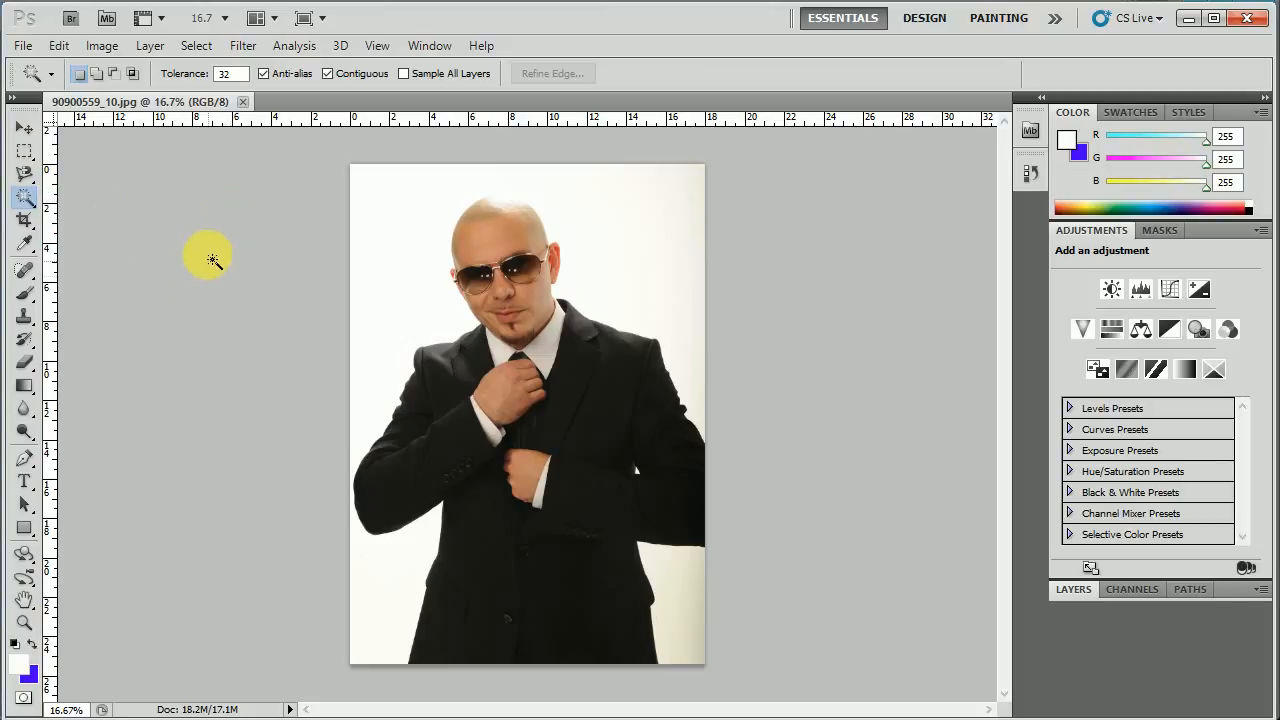
left_click_drag(23, 194, 183, 206)
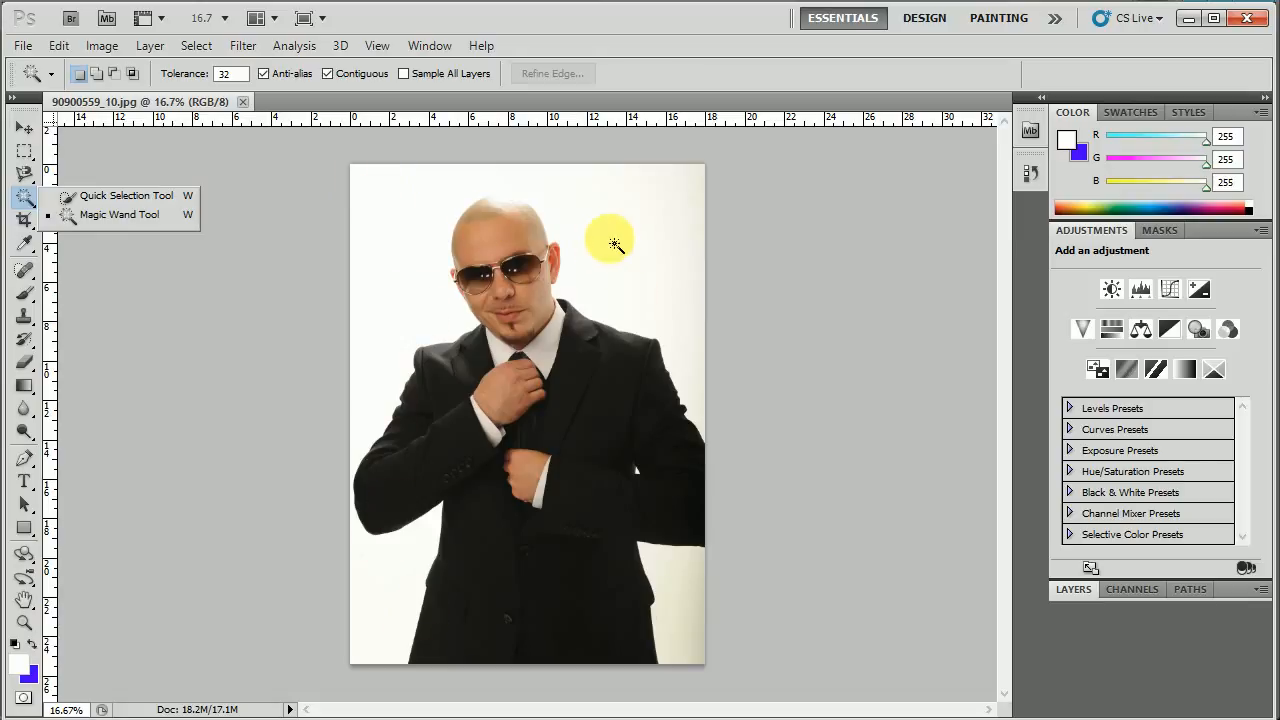
left_click(109, 224)
left_click(370, 188)
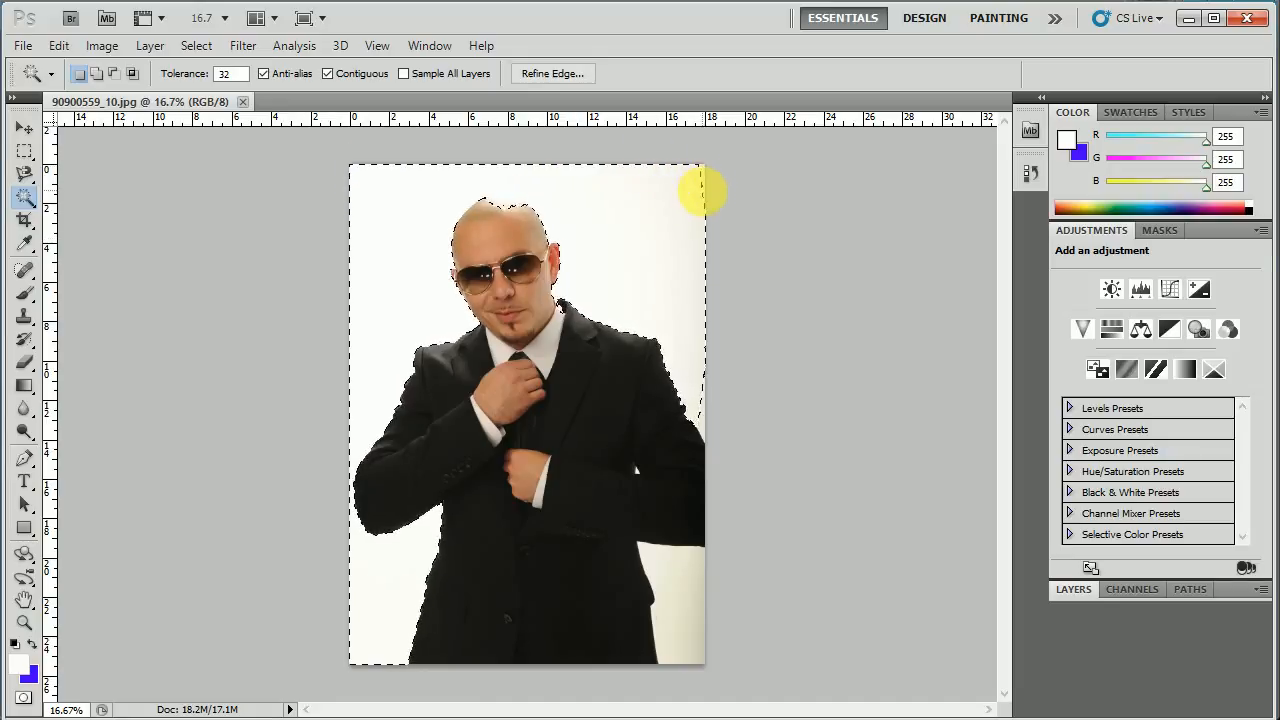
key("ctrl+d")
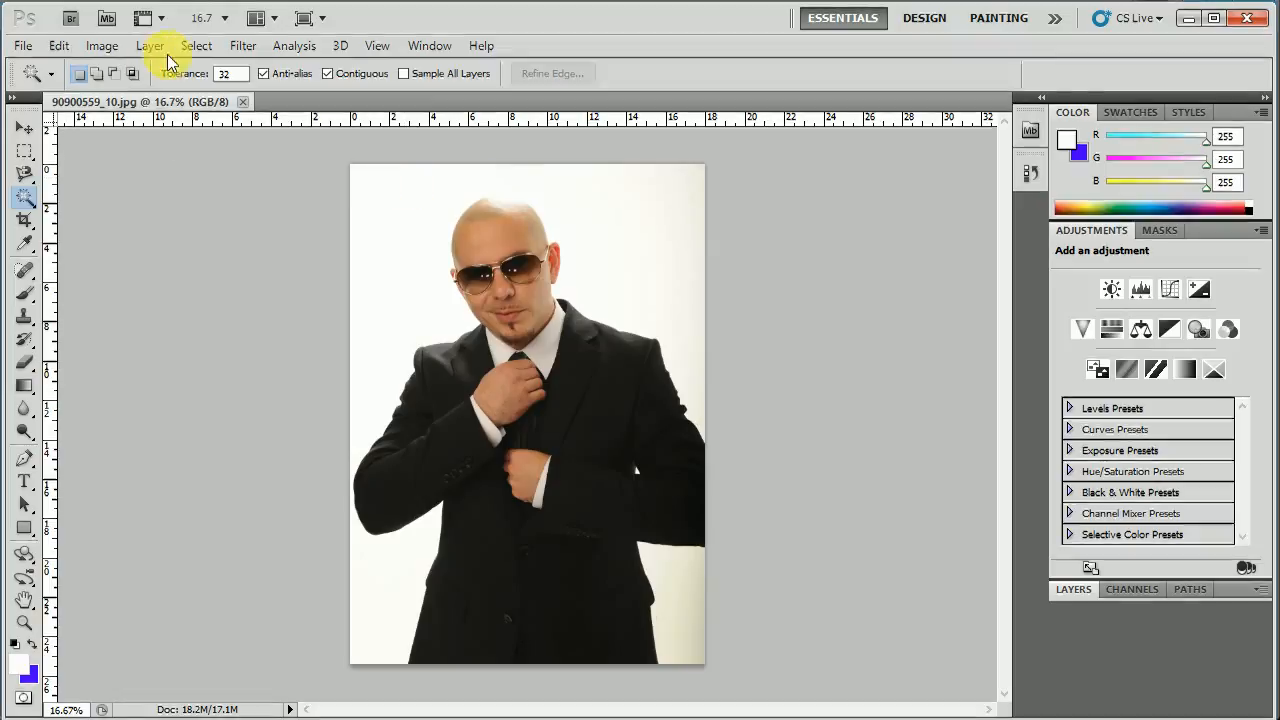
- Select the black suit with the Magic Wand and try to clear it, cancelling the Fill dialog
left_click(196, 45)
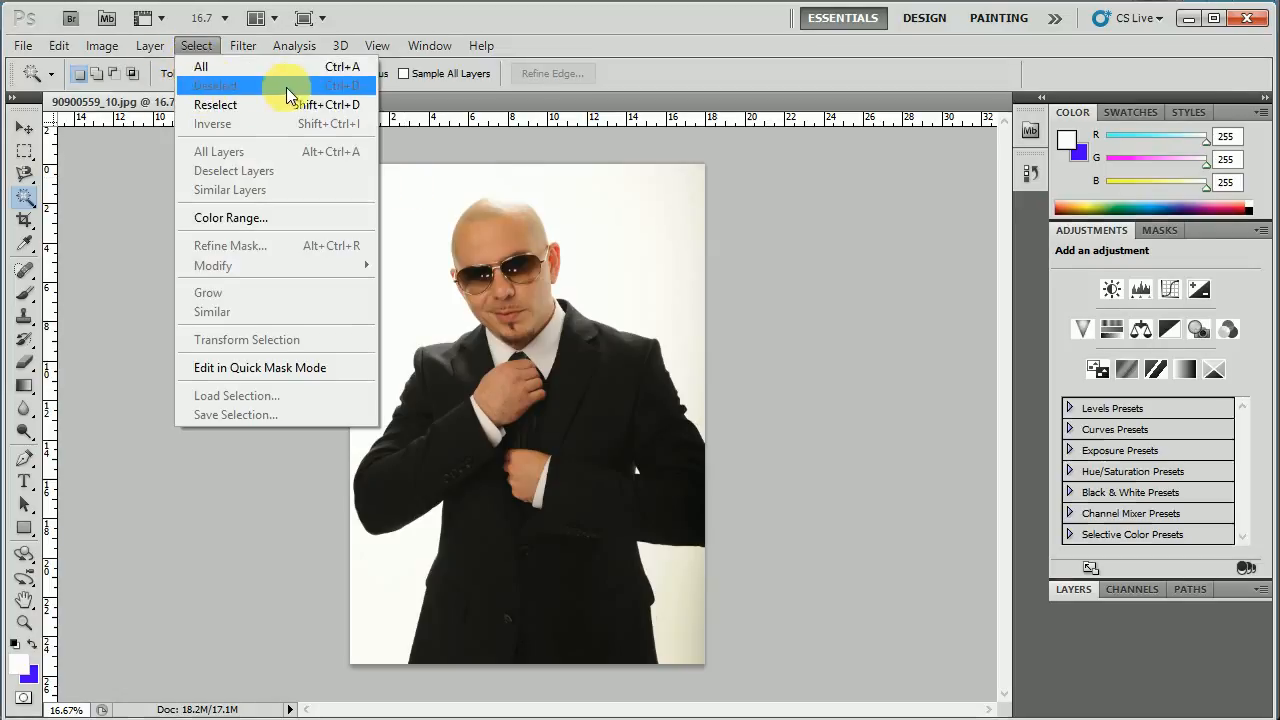
left_click(500, 166)
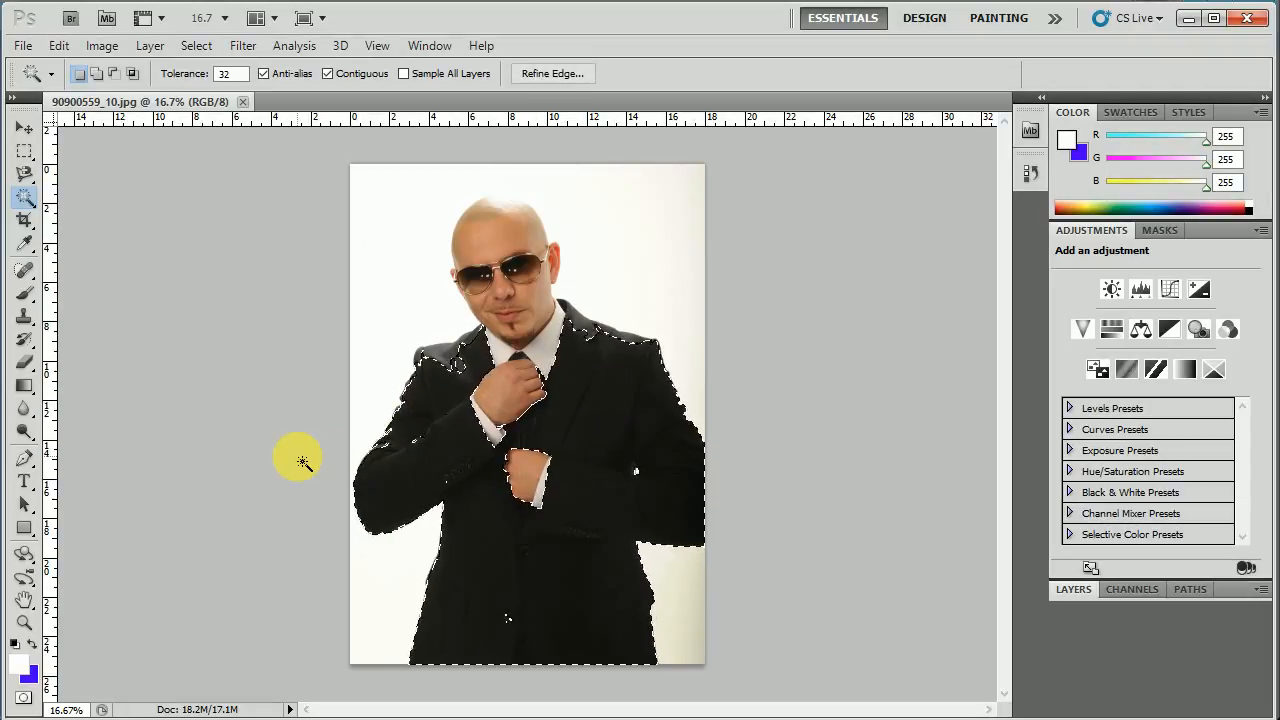
key("i")
key("shift+BackSpace")
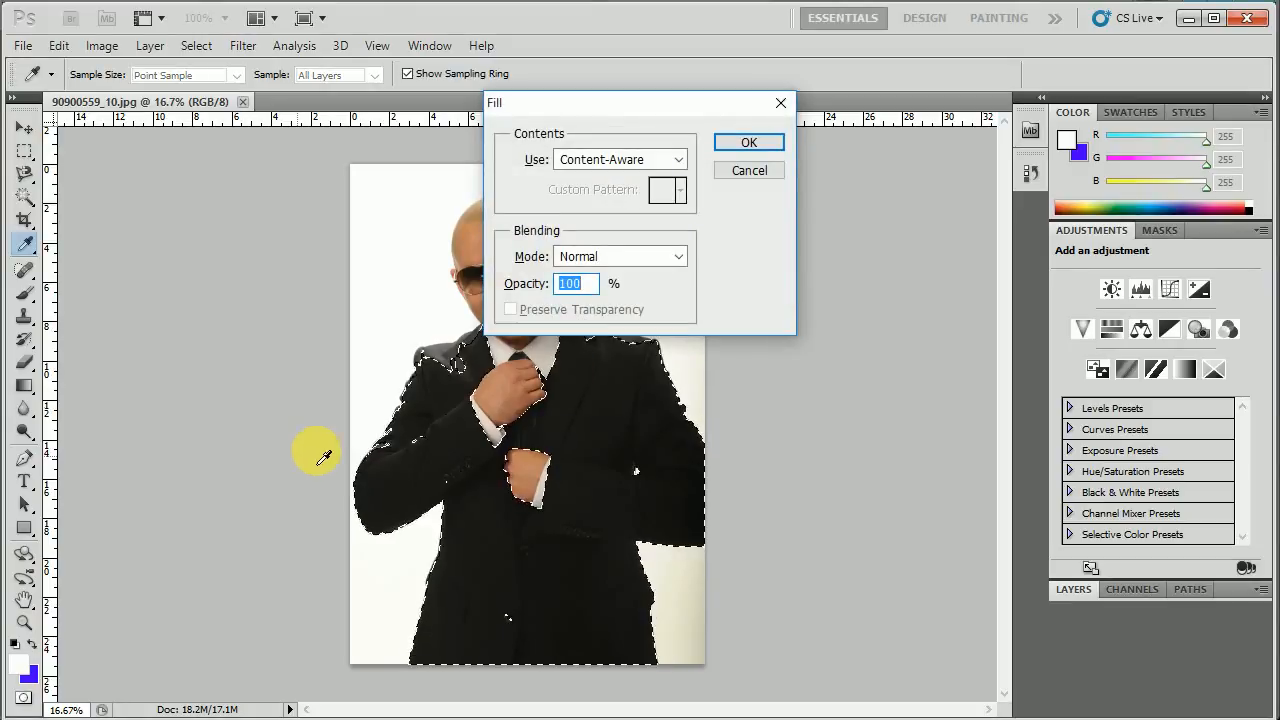
left_click(742, 171)
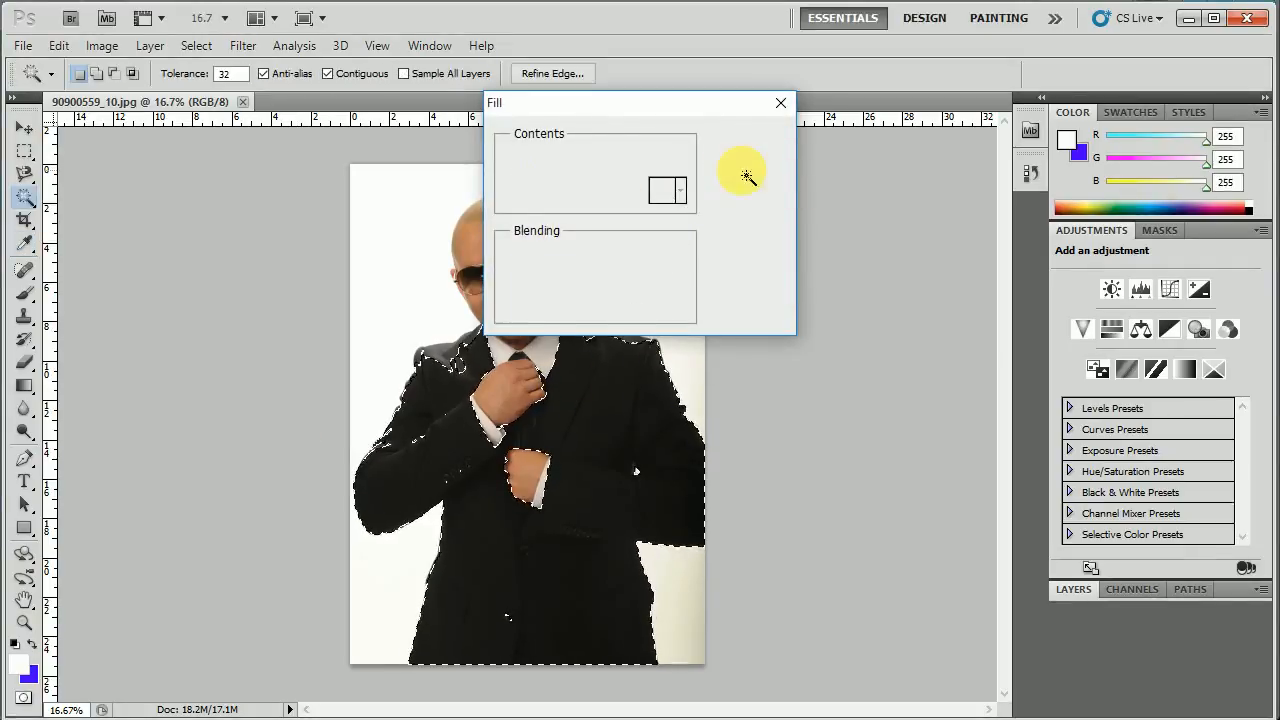
- Convert the locked Background layer into a regular layer with the default name and settings
left_click(1073, 589)
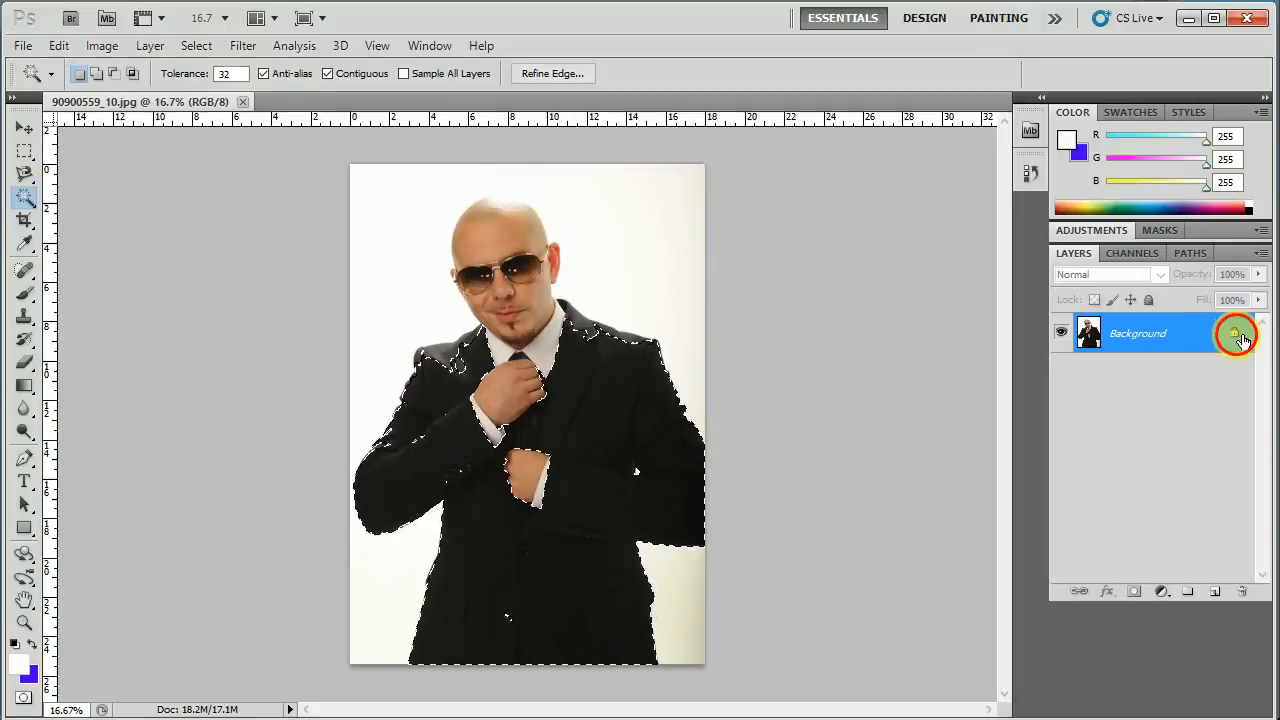
double_click(1240, 340)
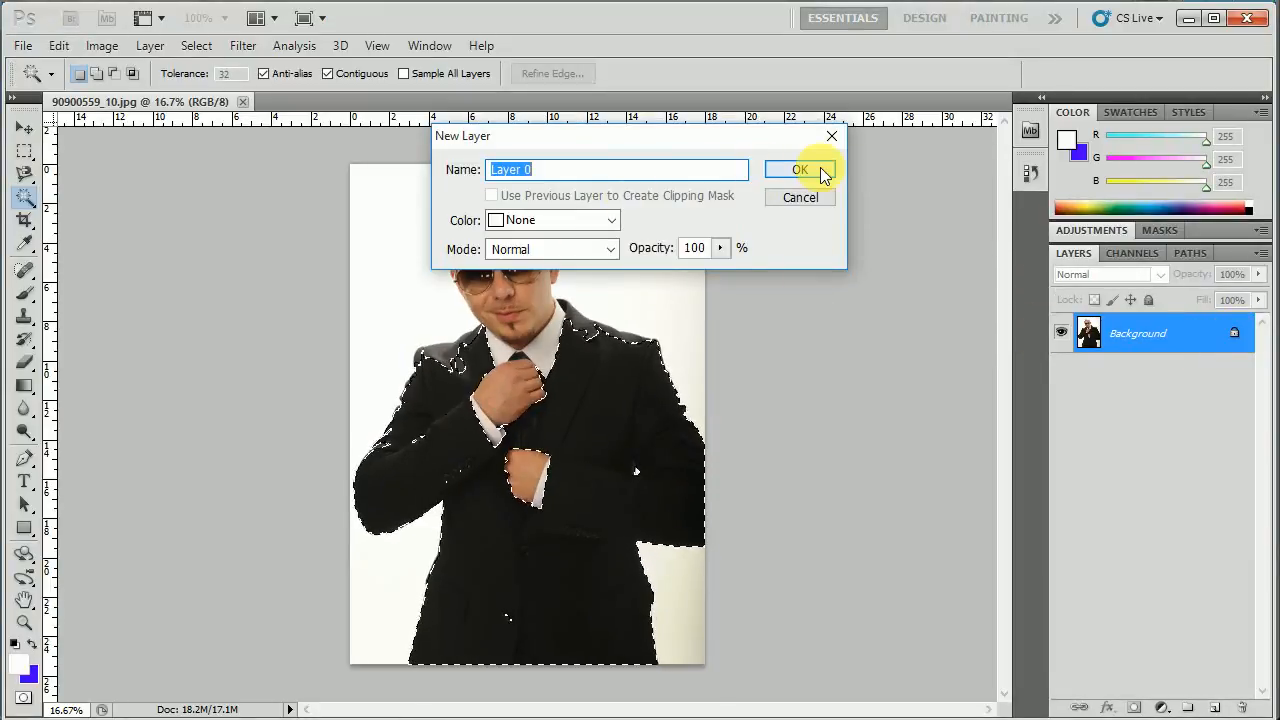
left_click_drag(643, 142, 643, 214)
left_click(787, 242)
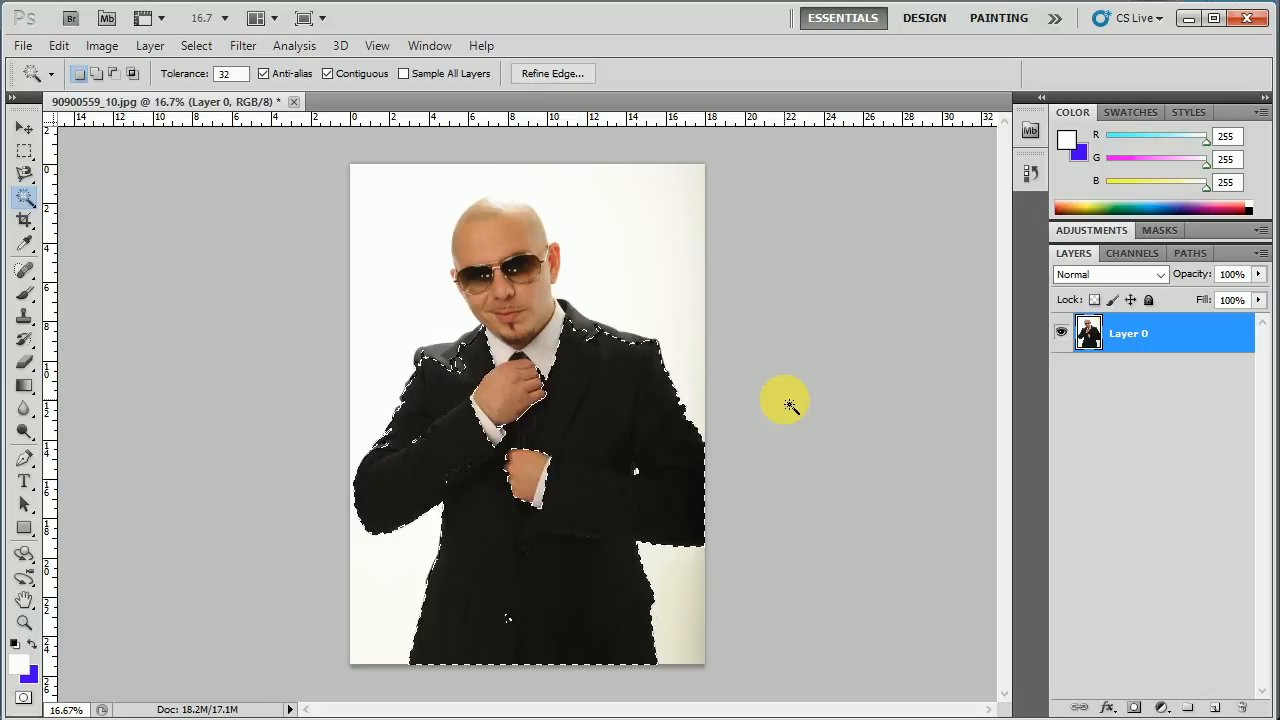
- Try deleting the selected suit area and undo the deletion
key("Delete")
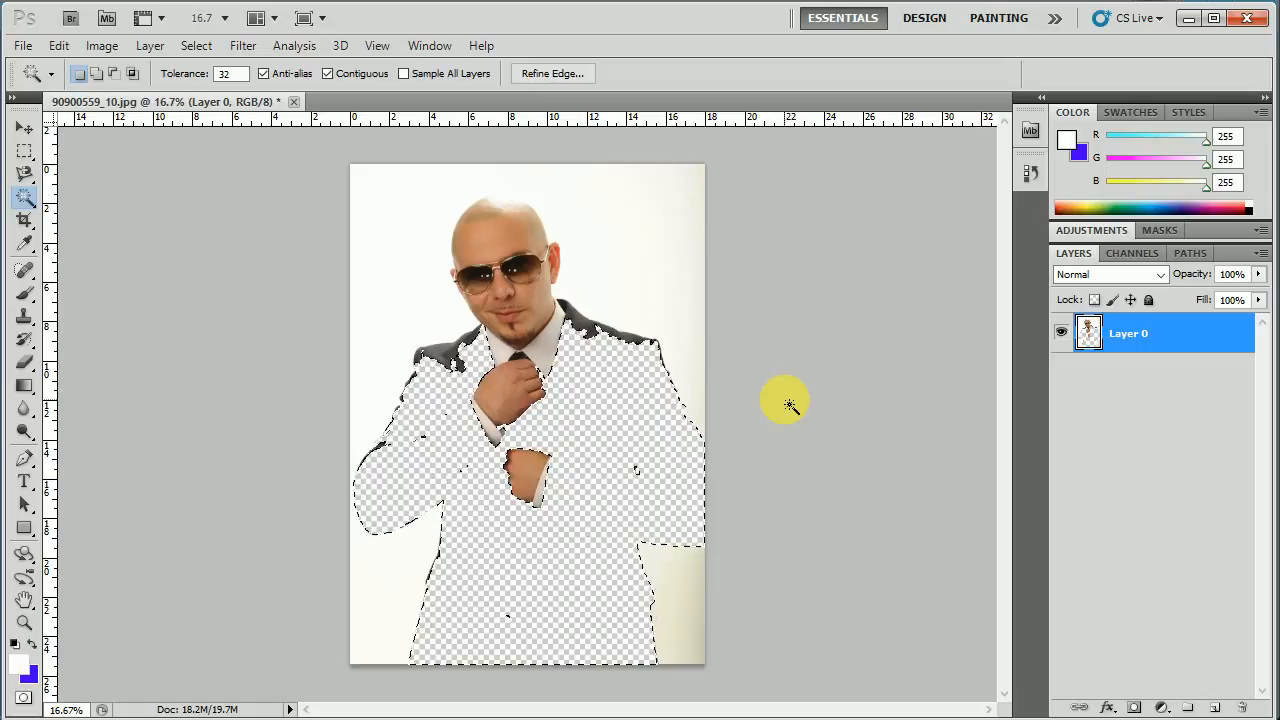
key("ctrl+z")
- Select the white background around the man and the patch below his elbow with the Magic Wand, deleting each area
left_click(405, 308)
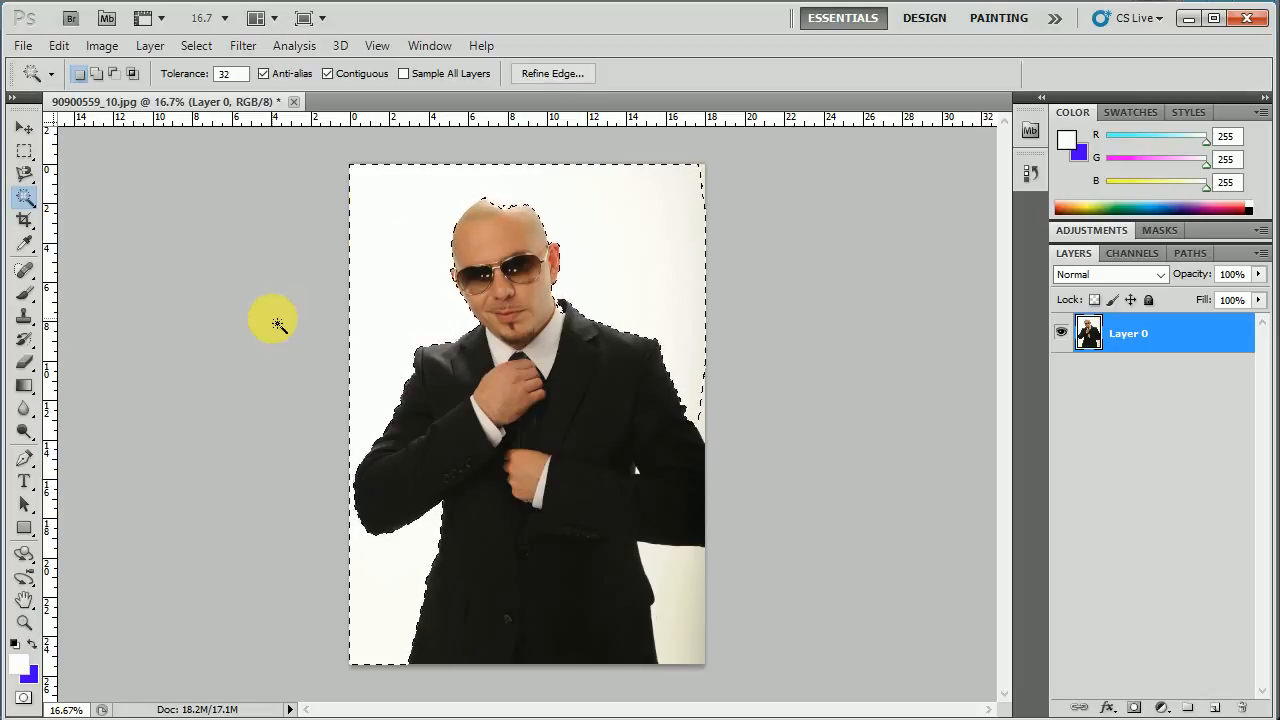
key("Delete")
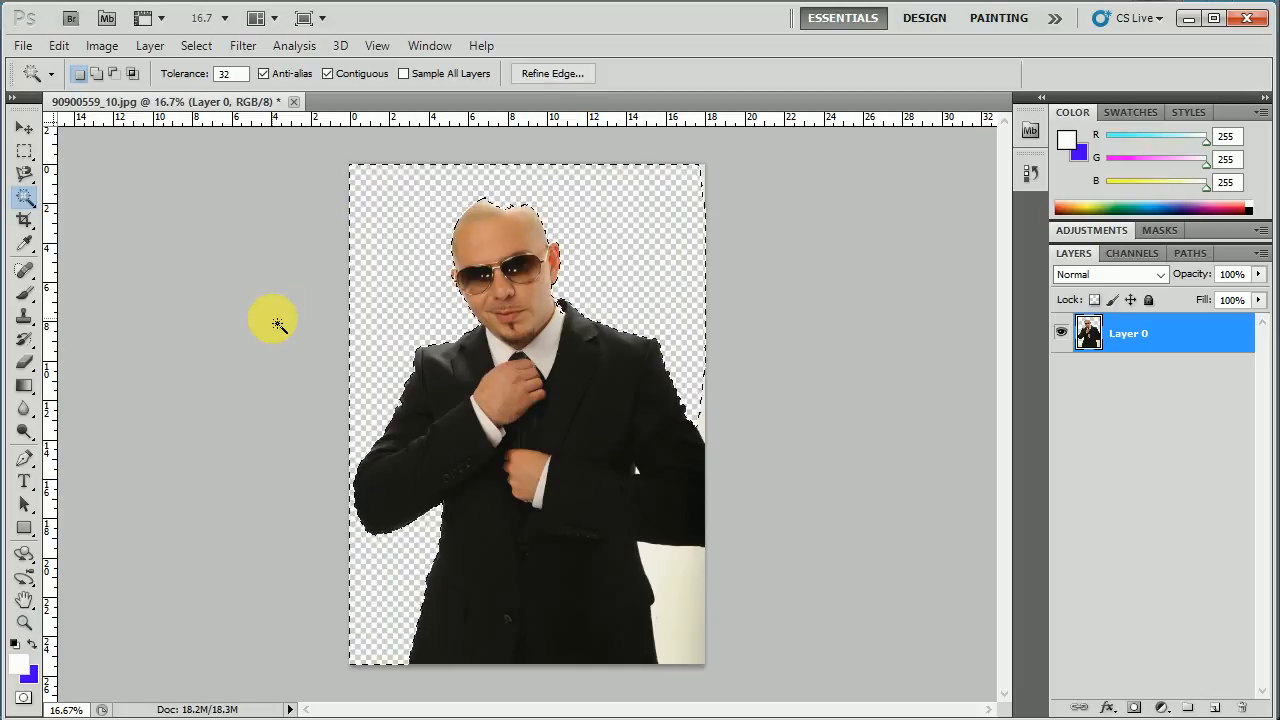
left_click(675, 580)
key("Delete")
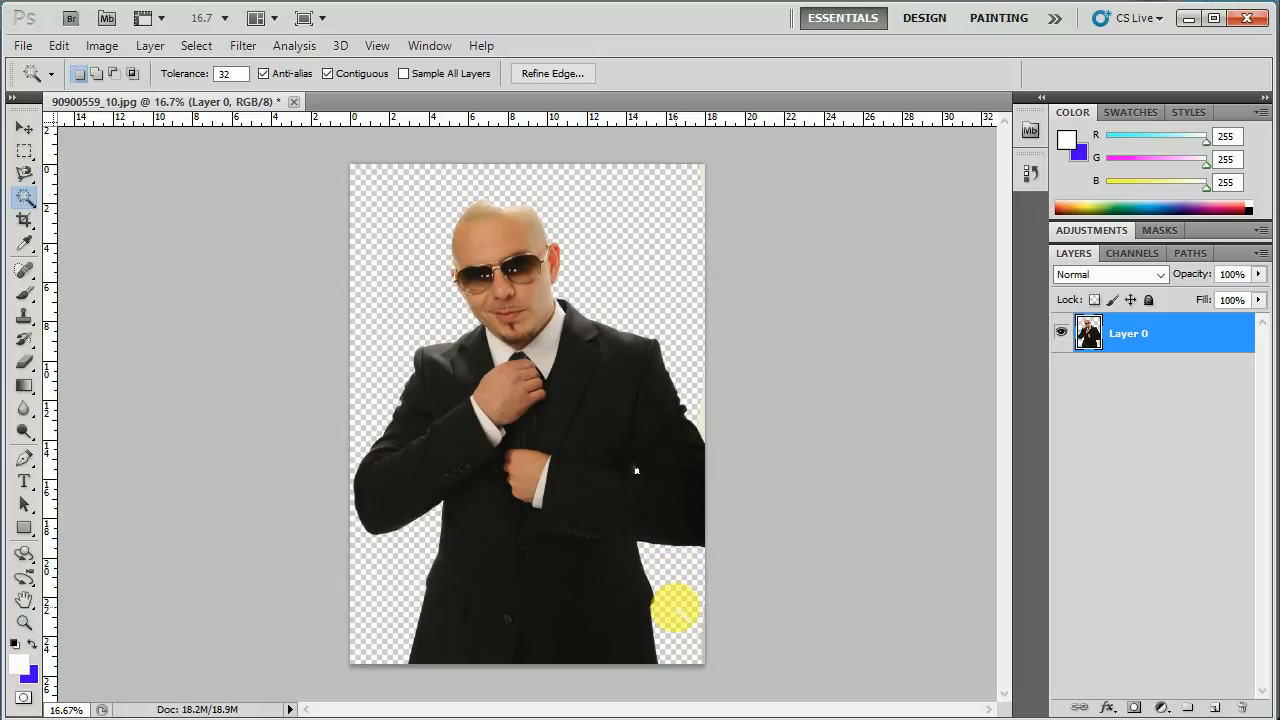
- Choose the Move tool and inspect the background colour 0012ff in the Color Picker, accepting it as is
left_click(24, 128)
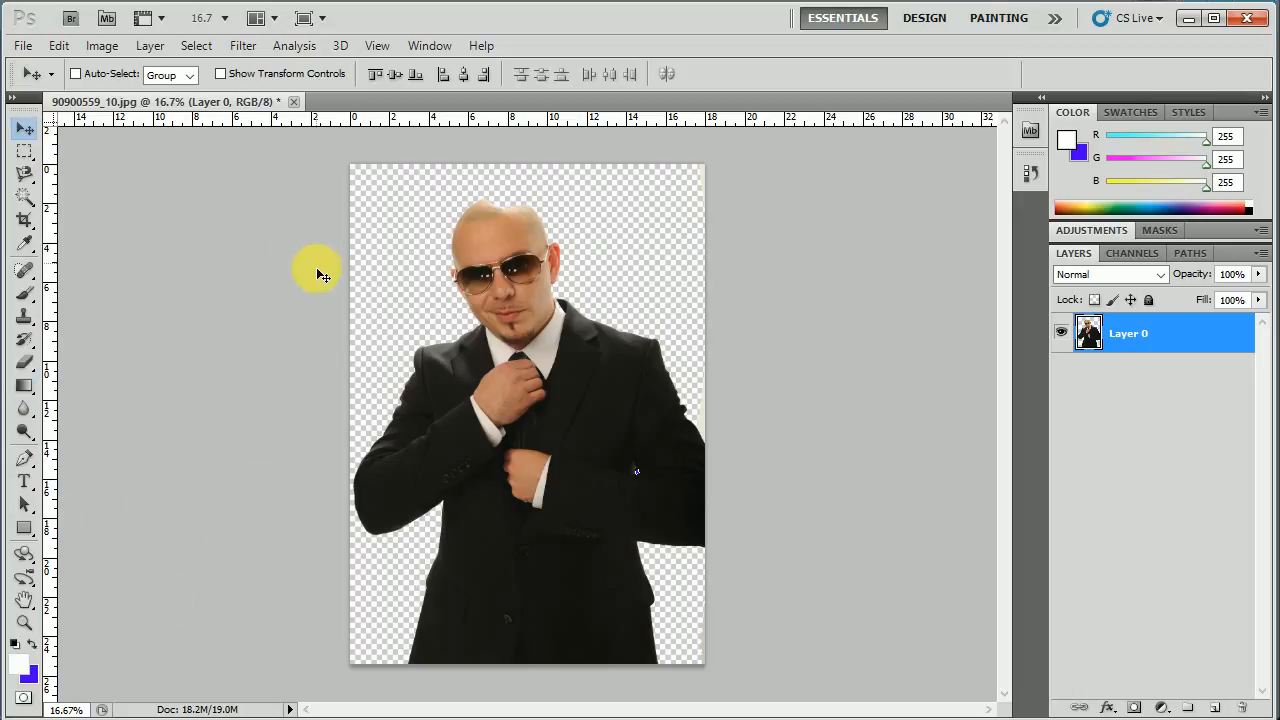
left_click(29, 674)
left_click_drag(686, 194, 473, 35)
left_click(844, 105)
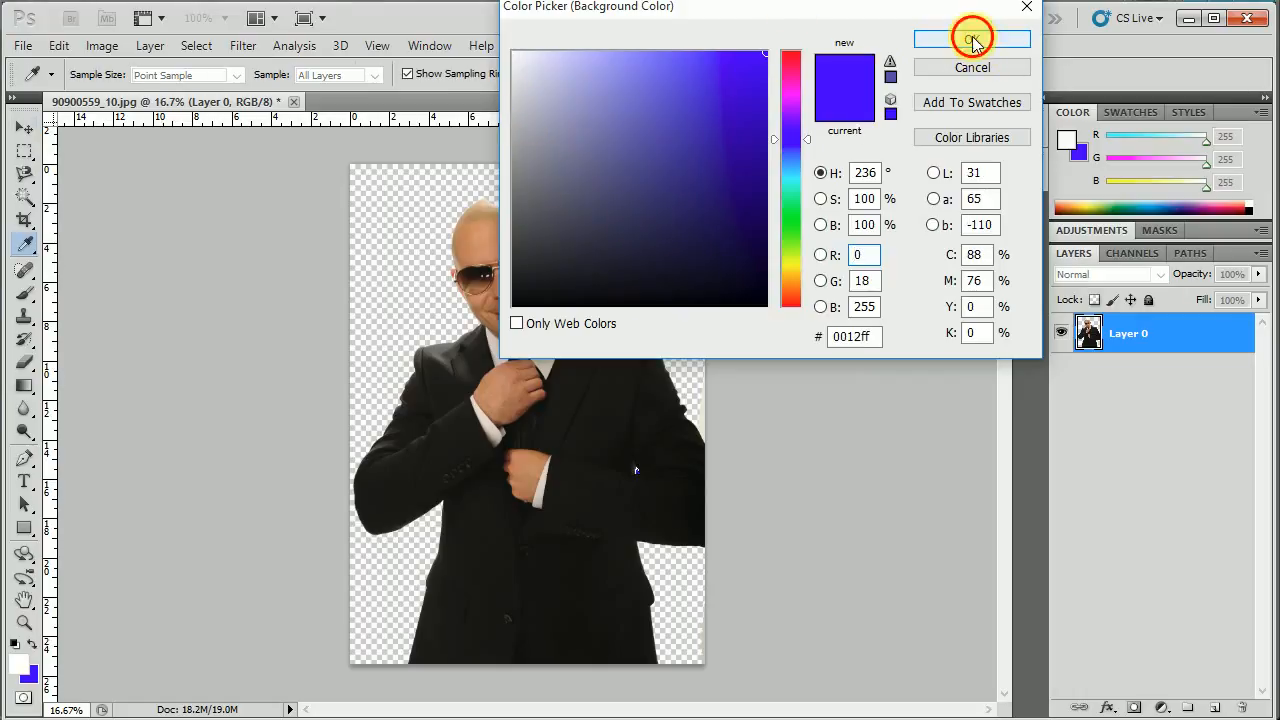
left_click(971, 38)
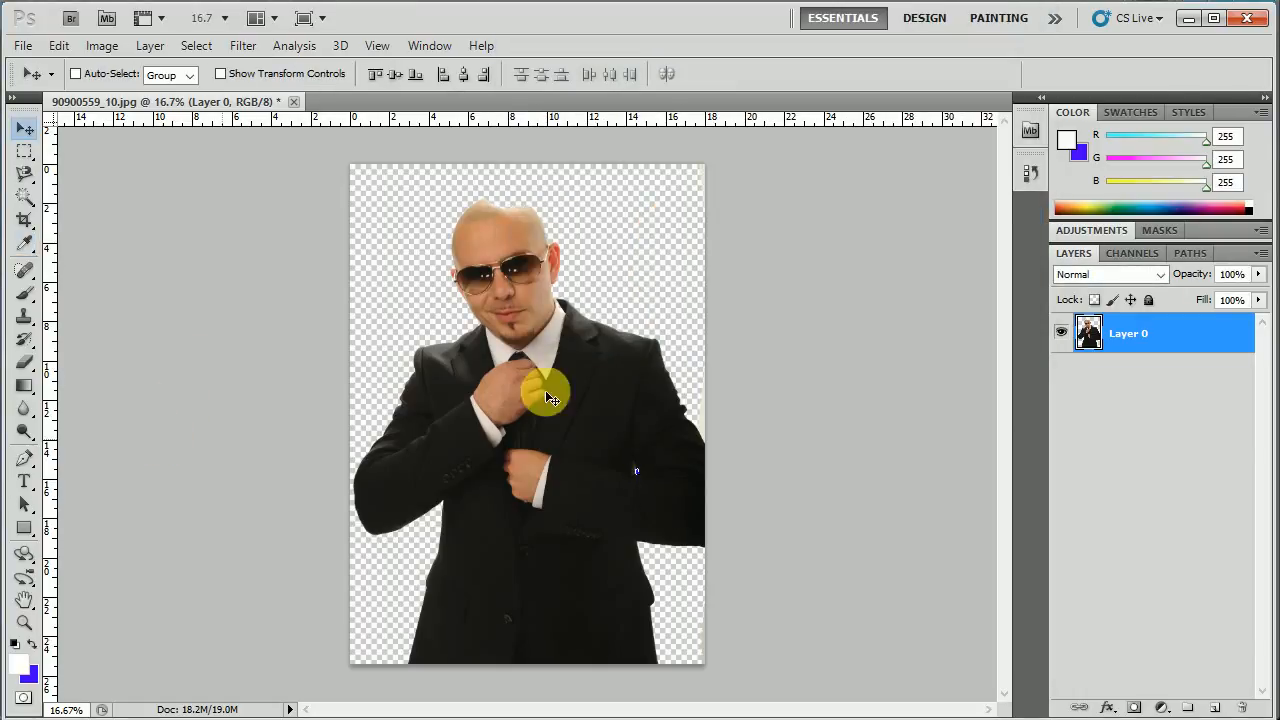
- Add a new empty layer above the cut-out man's layer
mouse_move(500, 370)
left_mouse_down()
mouse_move(563, 323)
mouse_move(597, 400)
mouse_move(543, 449)
mouse_move(537, 283)
mouse_move(500, 354)
mouse_move(503, 380)
left_mouse_up()
left_click(1215, 708)
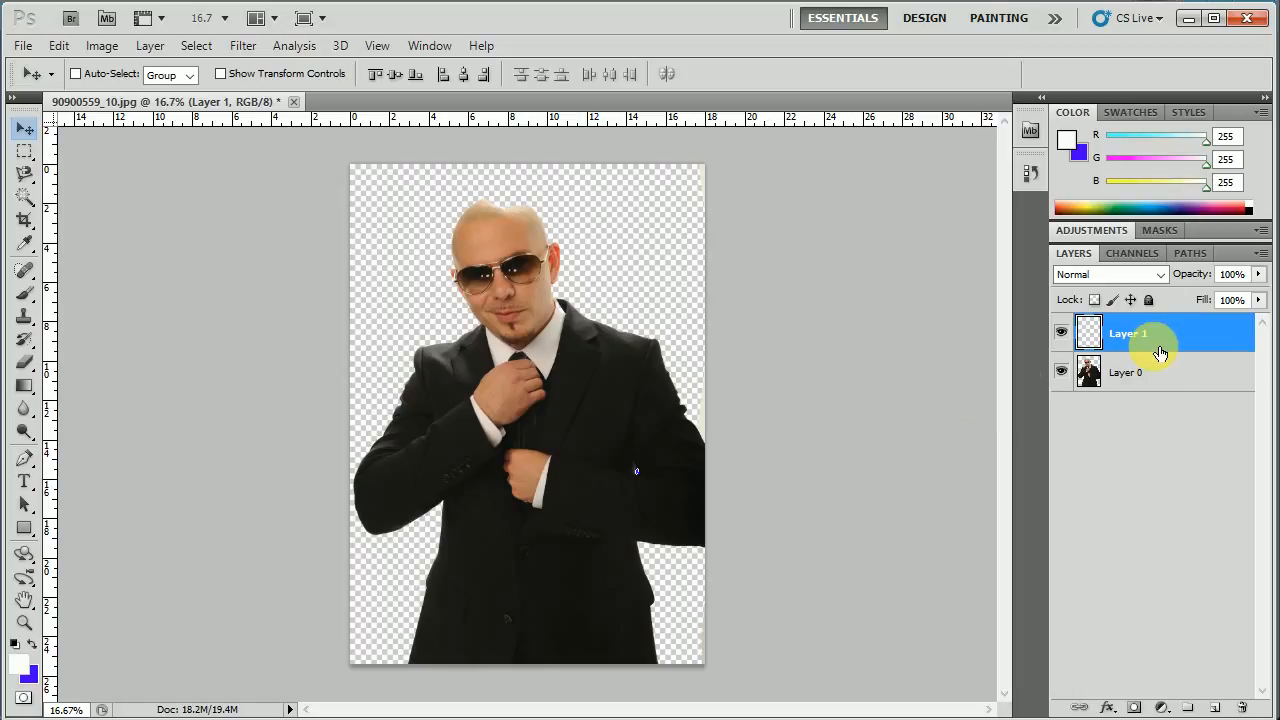
- Check the background colour once more without changing it and reselect the new empty layer
key("i")
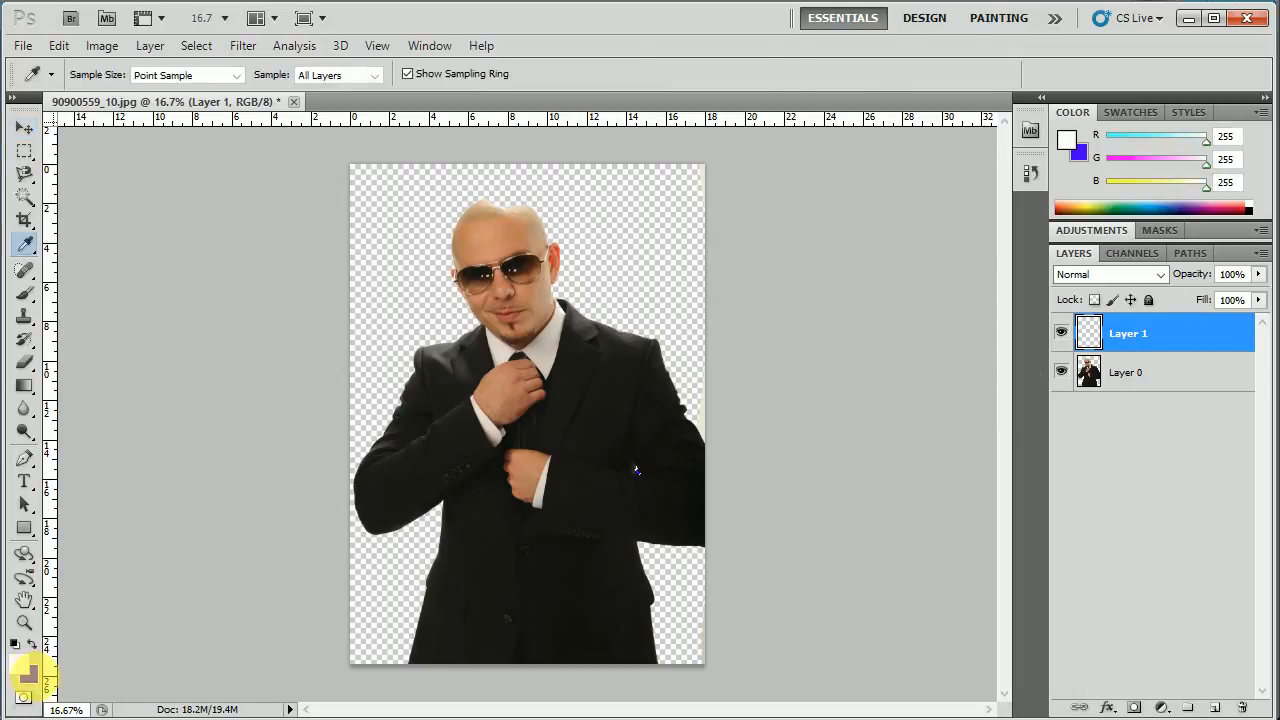
left_click(30, 674)
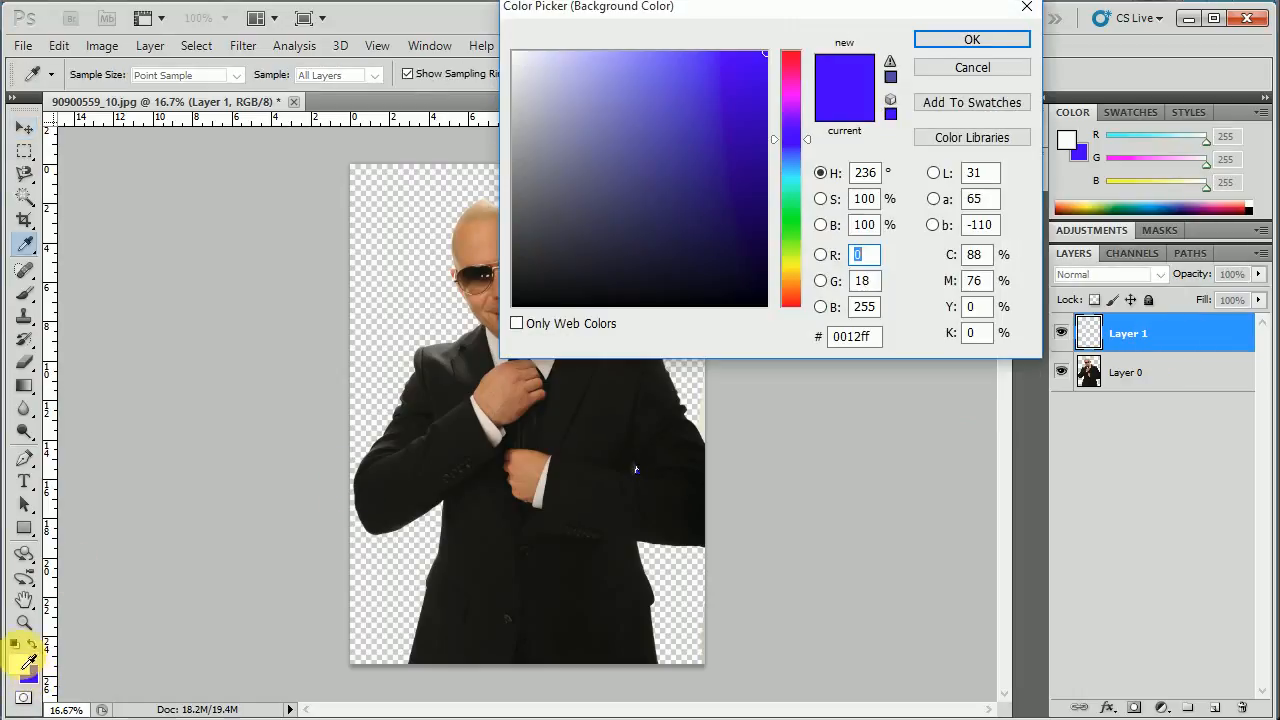
left_click(1008, 39)
key("v")
left_click(1135, 372)
left_click(1131, 334)
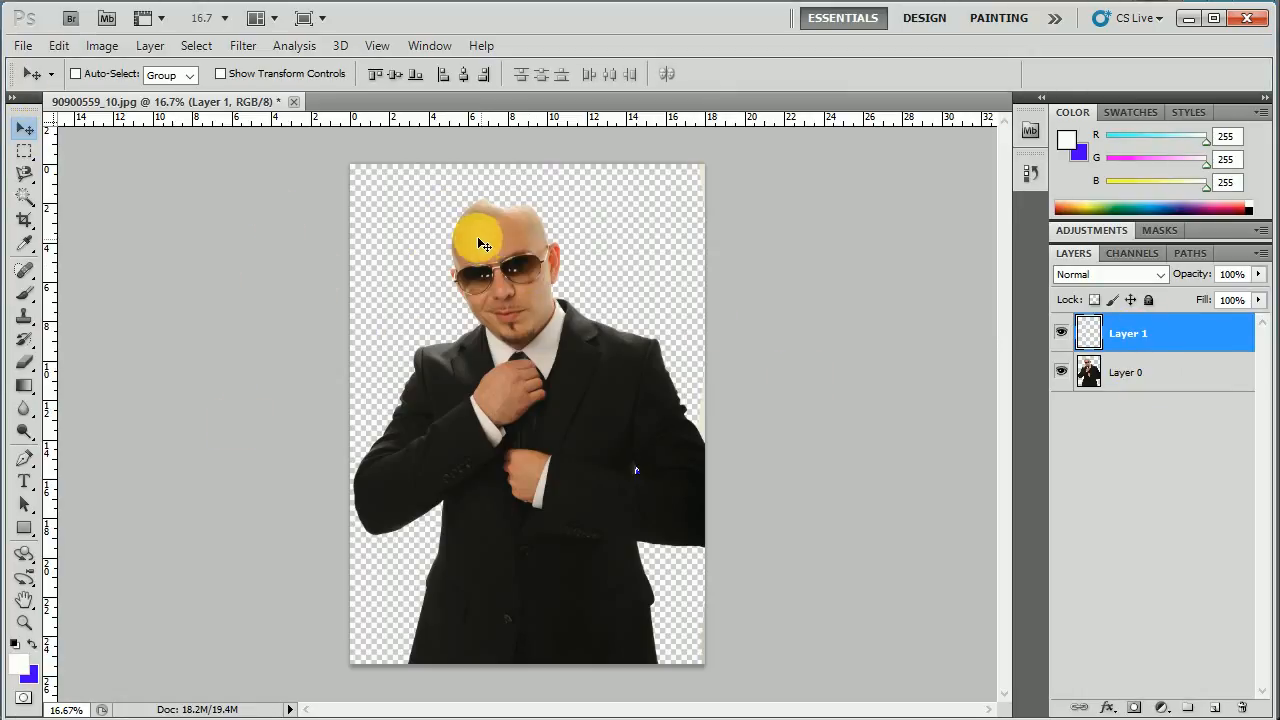
- Open the red pattern image IMG_64218 from the HD Pattern folder inside My YouTube Videos
left_click(23, 46)
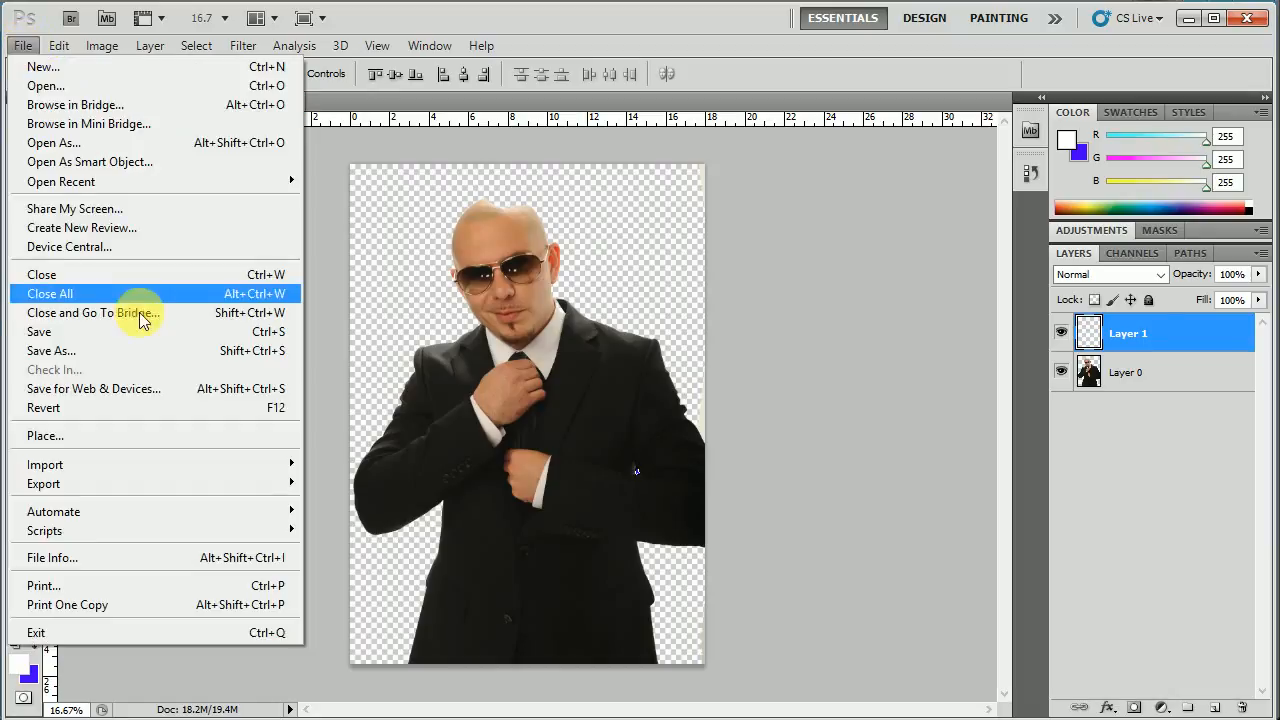
left_click(62, 96)
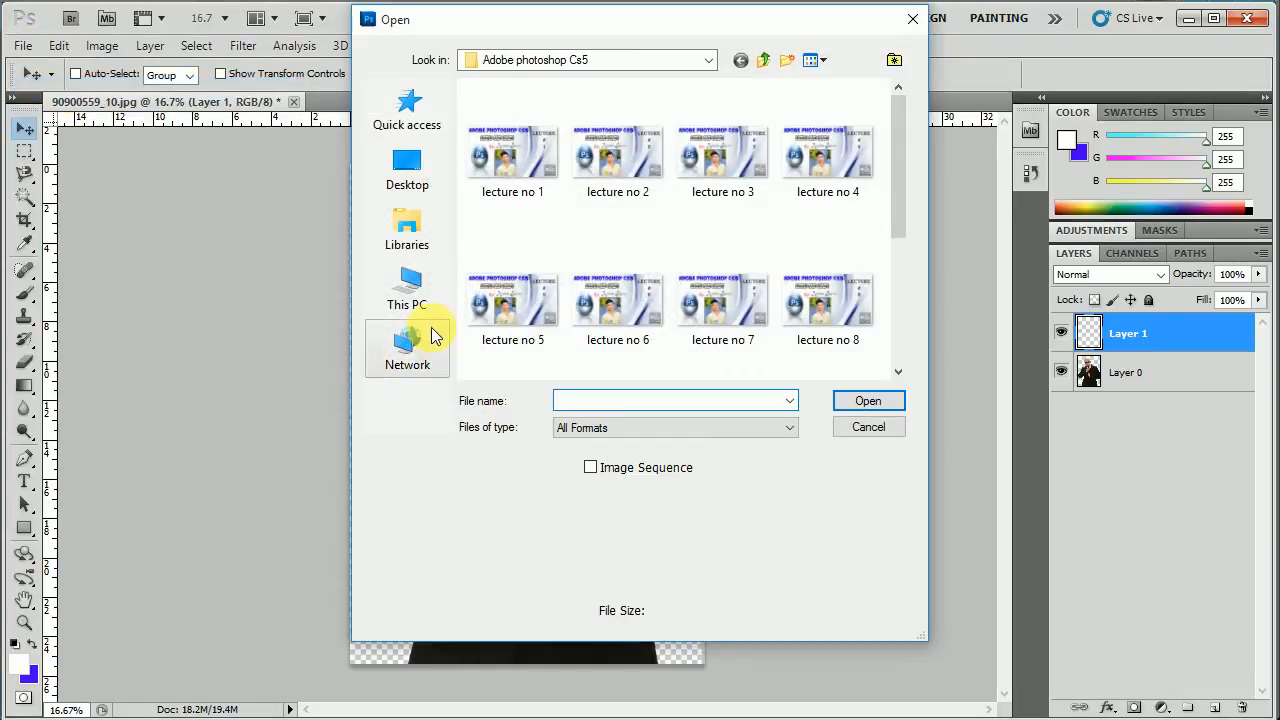
left_click(407, 288)
left_click(700, 298)
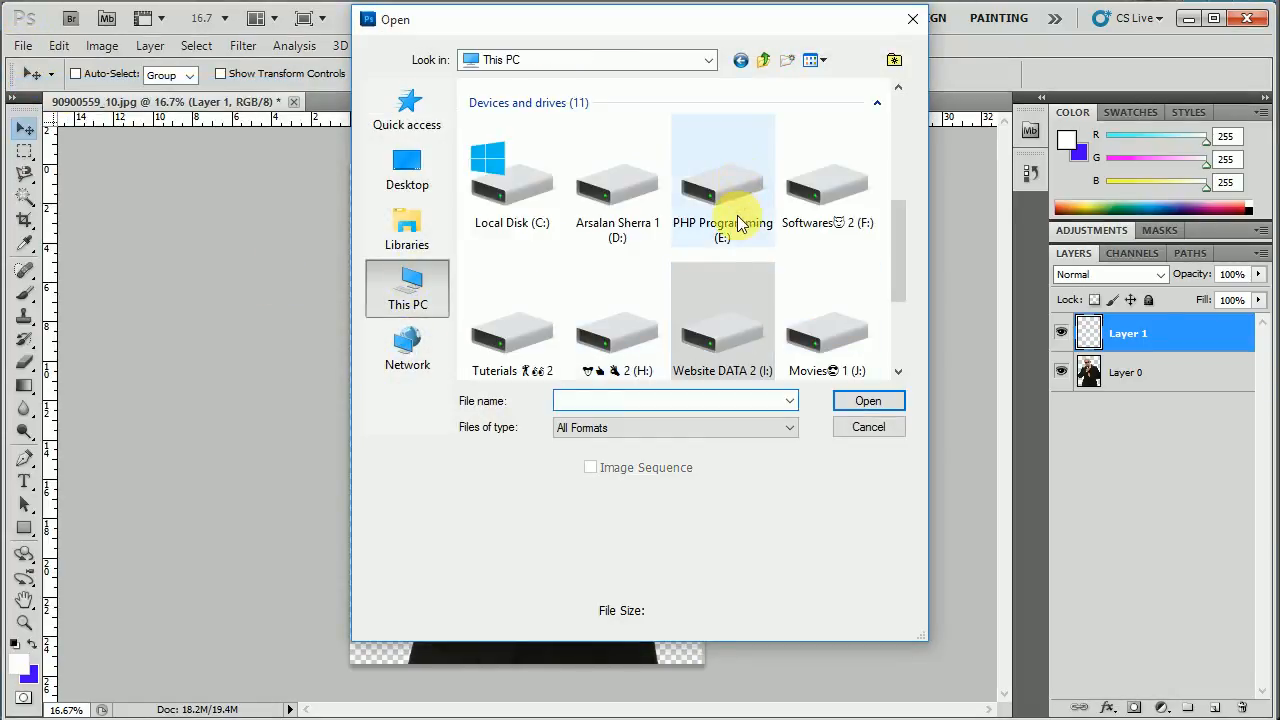
scroll(737, 210, "down", 3)
double_click(735, 135)
double_click(824, 135)
scroll(594, 246, "down", 5)
scroll(703, 250, "up", 5)
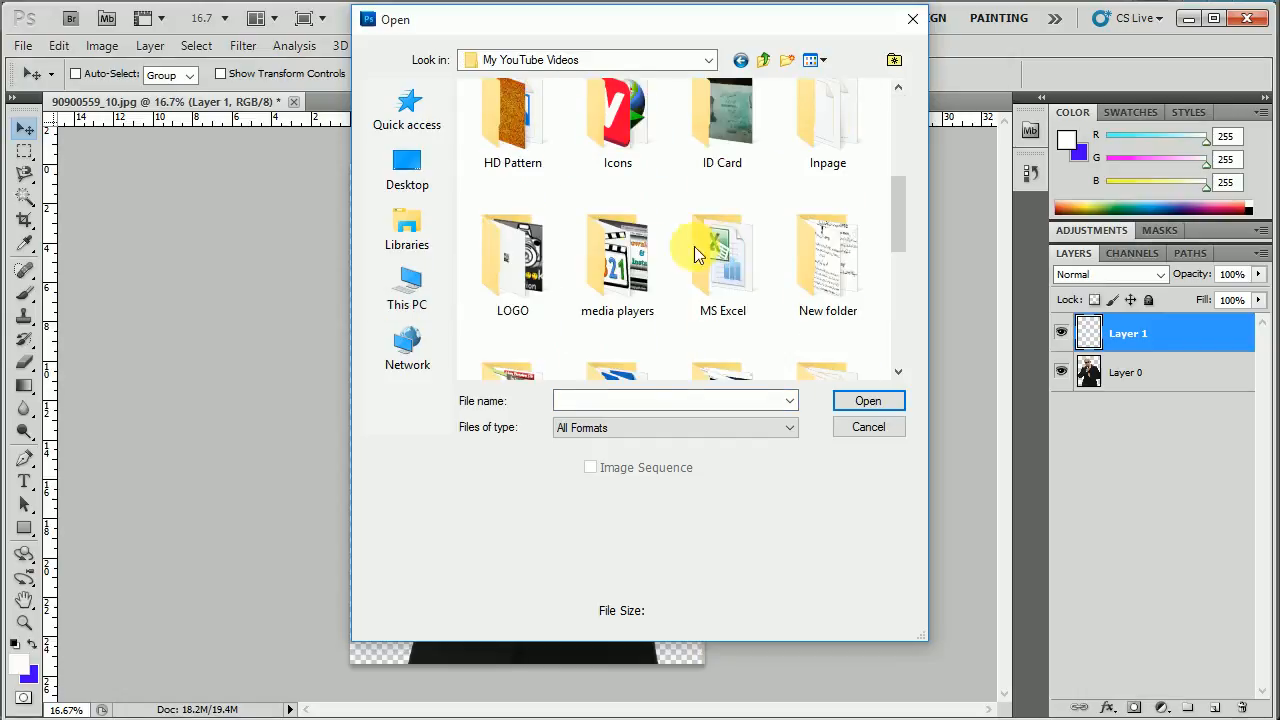
double_click(510, 128)
scroll(582, 226, "down", 3)
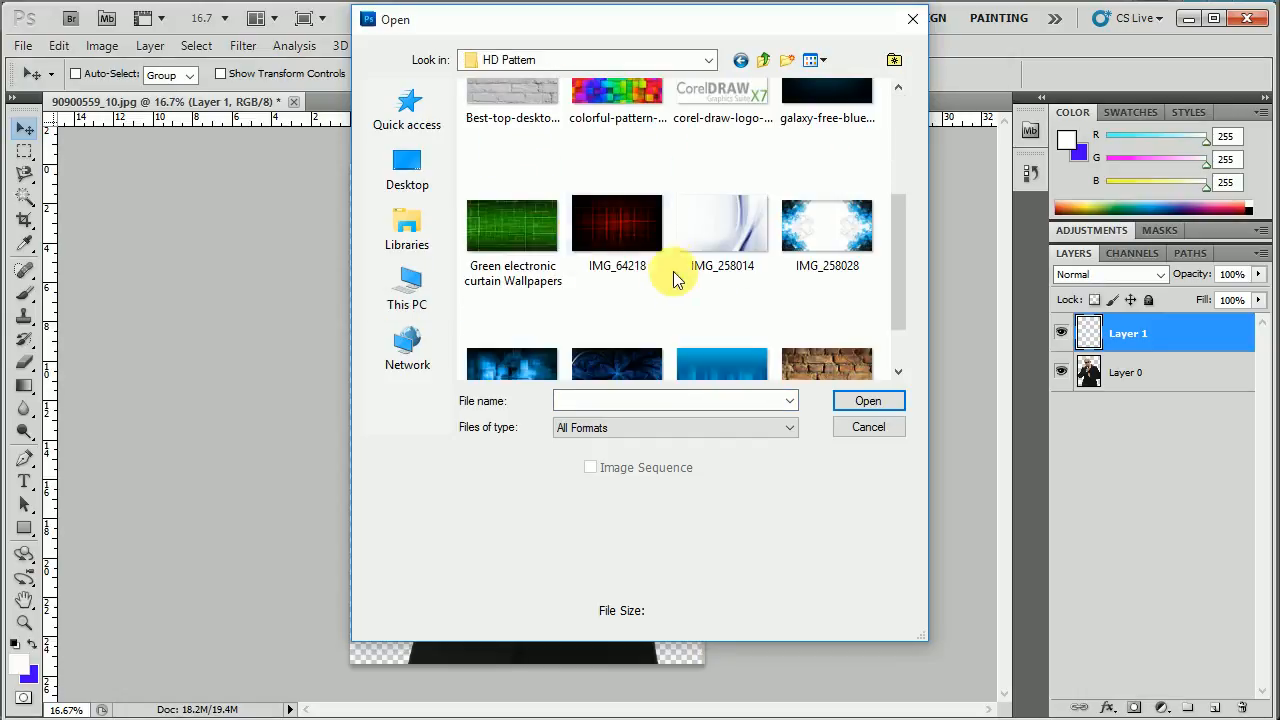
double_click(595, 220)
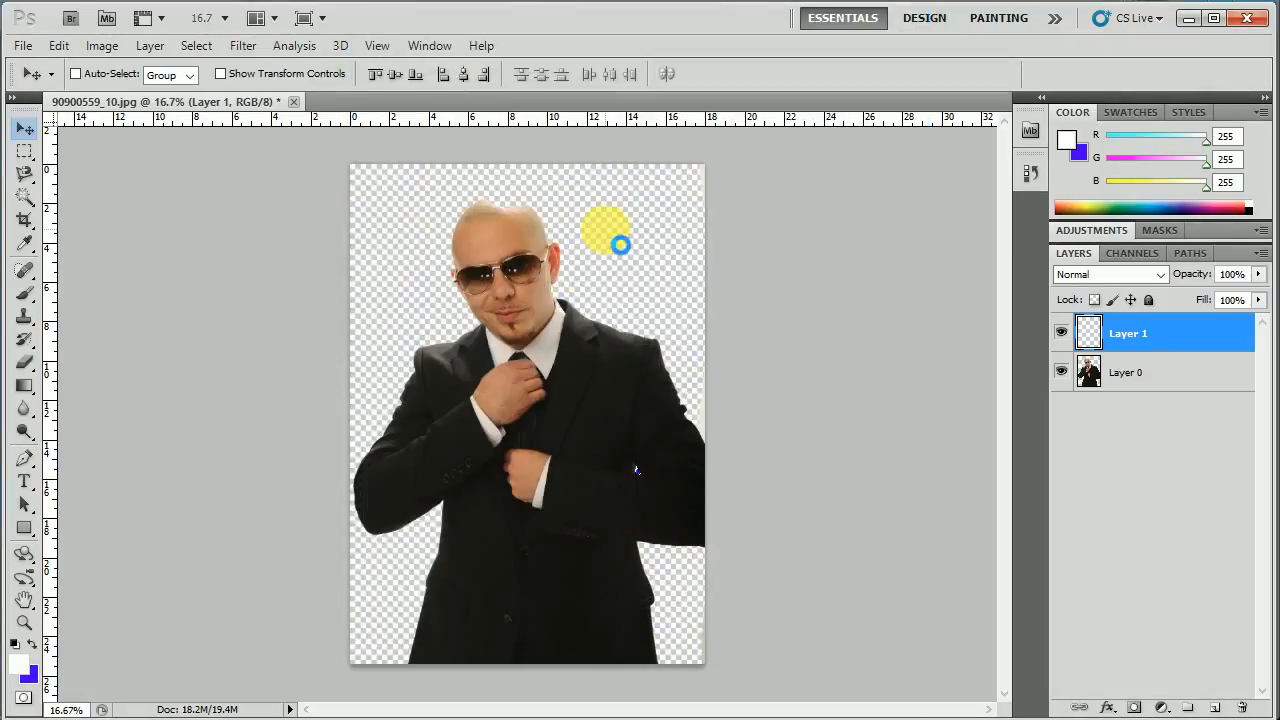
- Back in the 90900559_10.jpg document, shift Layer 1's content slightly right and down and Layer 0 slightly left
left_click(206, 101)
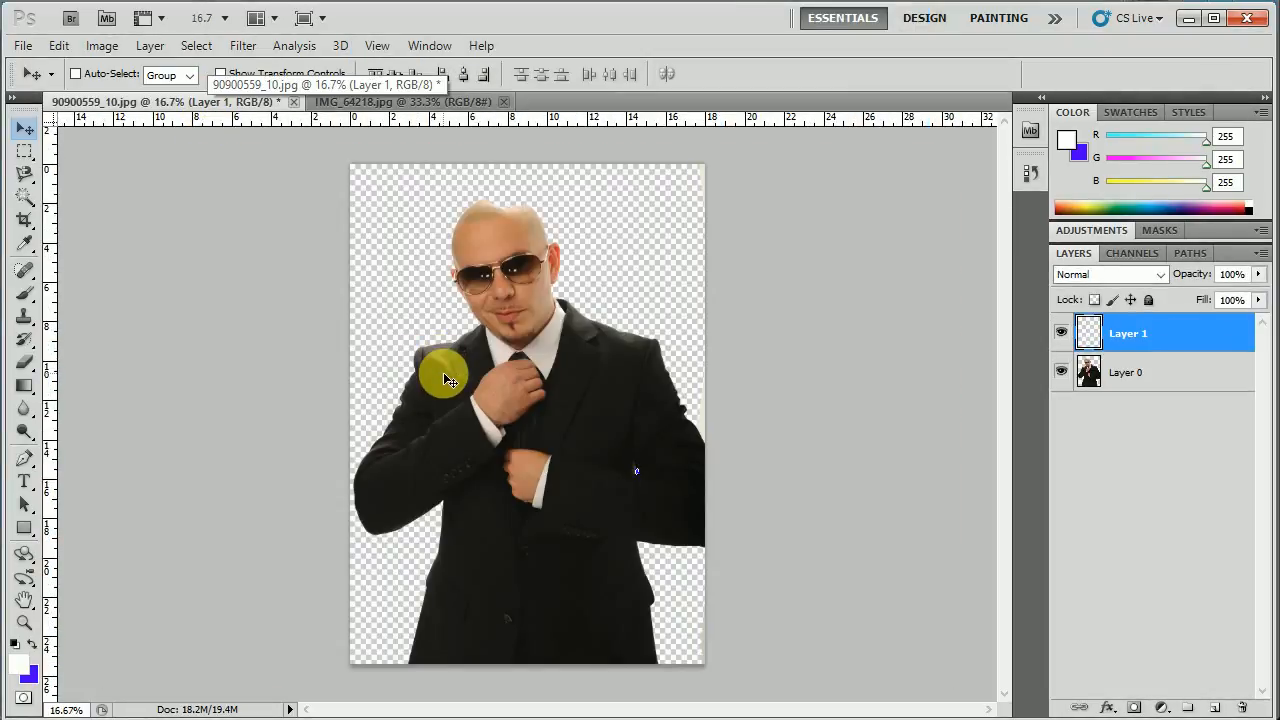
key("ctrl+a")
key("ctrl+d")
left_click_drag(486, 377, 528, 400)
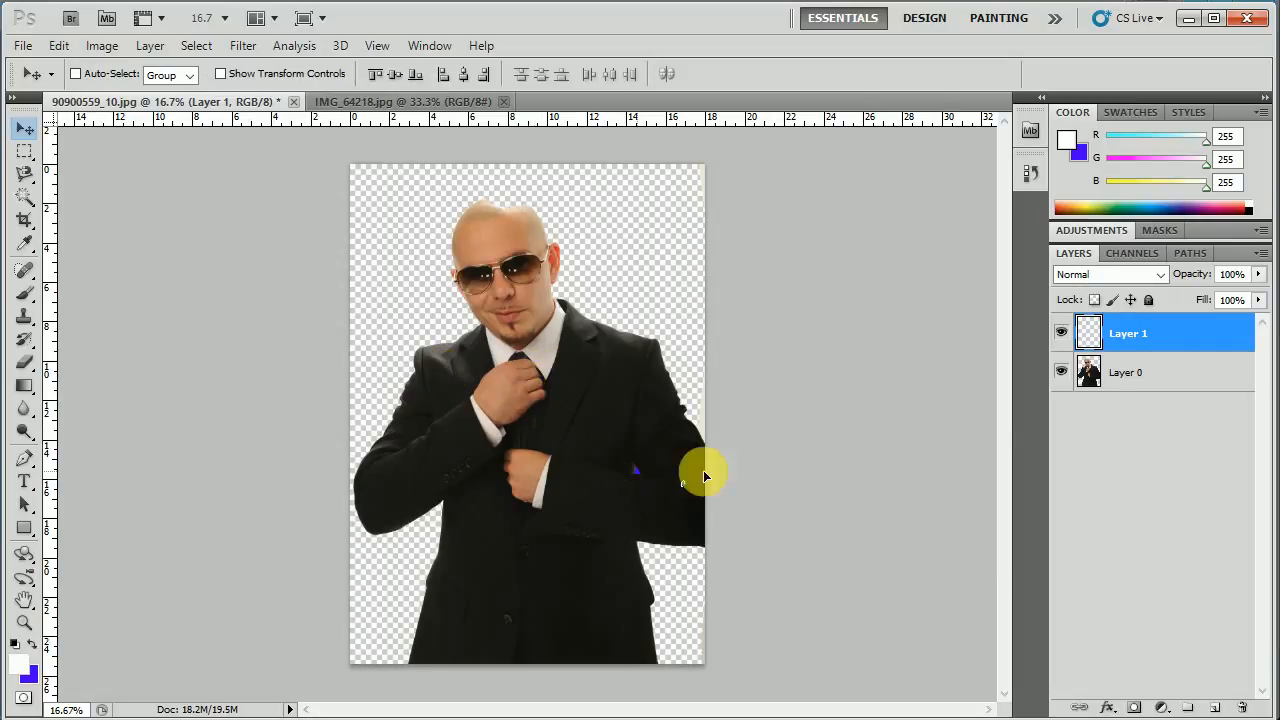
left_click(1140, 390)
mouse_move(635, 493)
left_mouse_down()
mouse_move(594, 497)
mouse_move(660, 497)
left_mouse_up()
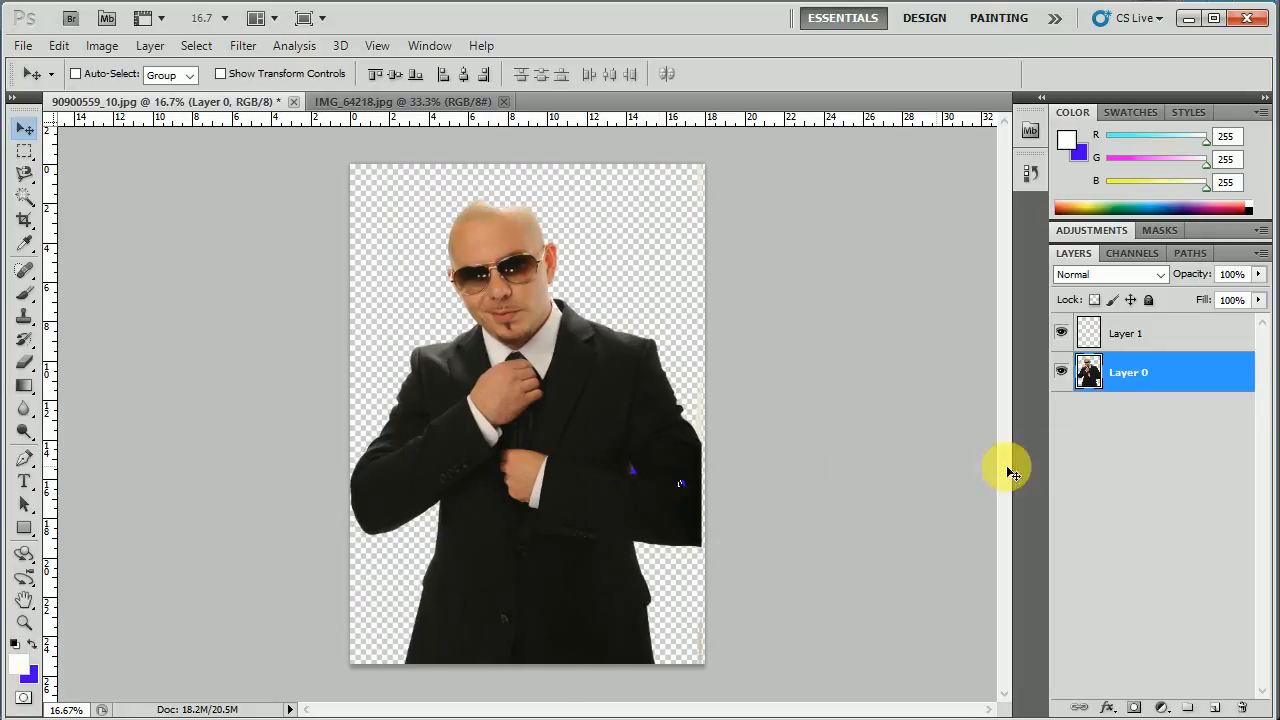
- Open the Layer Style settings of Layer 0 and accept them without changes
key("h")
double_click(1124, 376)
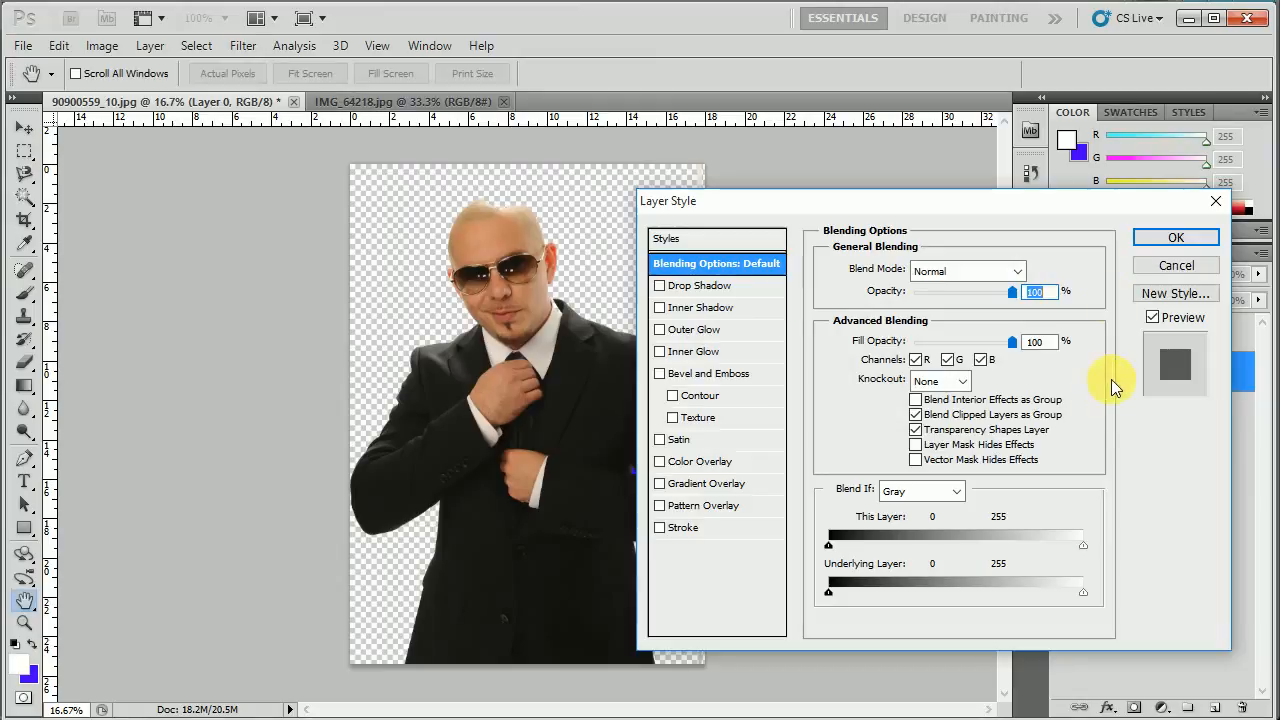
left_click(1171, 237)
- Delete Layer 1 from the 90900559_10.jpg document, keeping only Layer 0 with the cut-out man
key("v")
left_click(1122, 340)
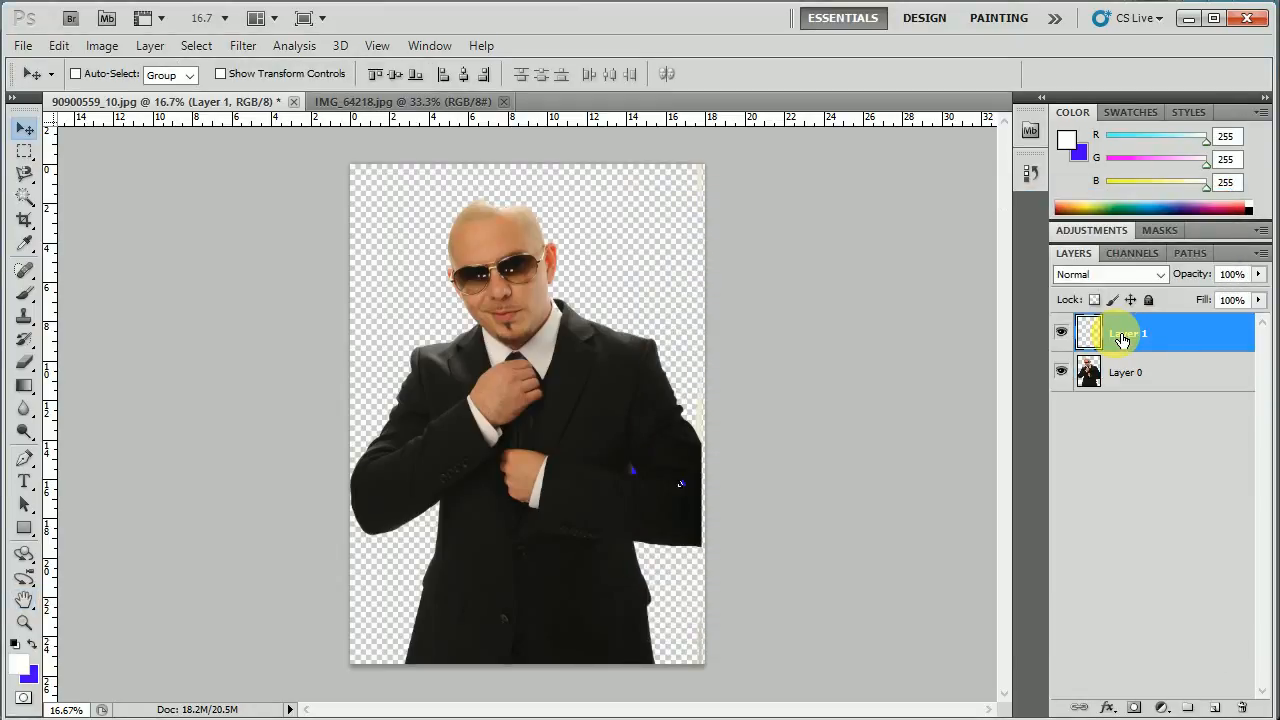
right_click(1100, 333)
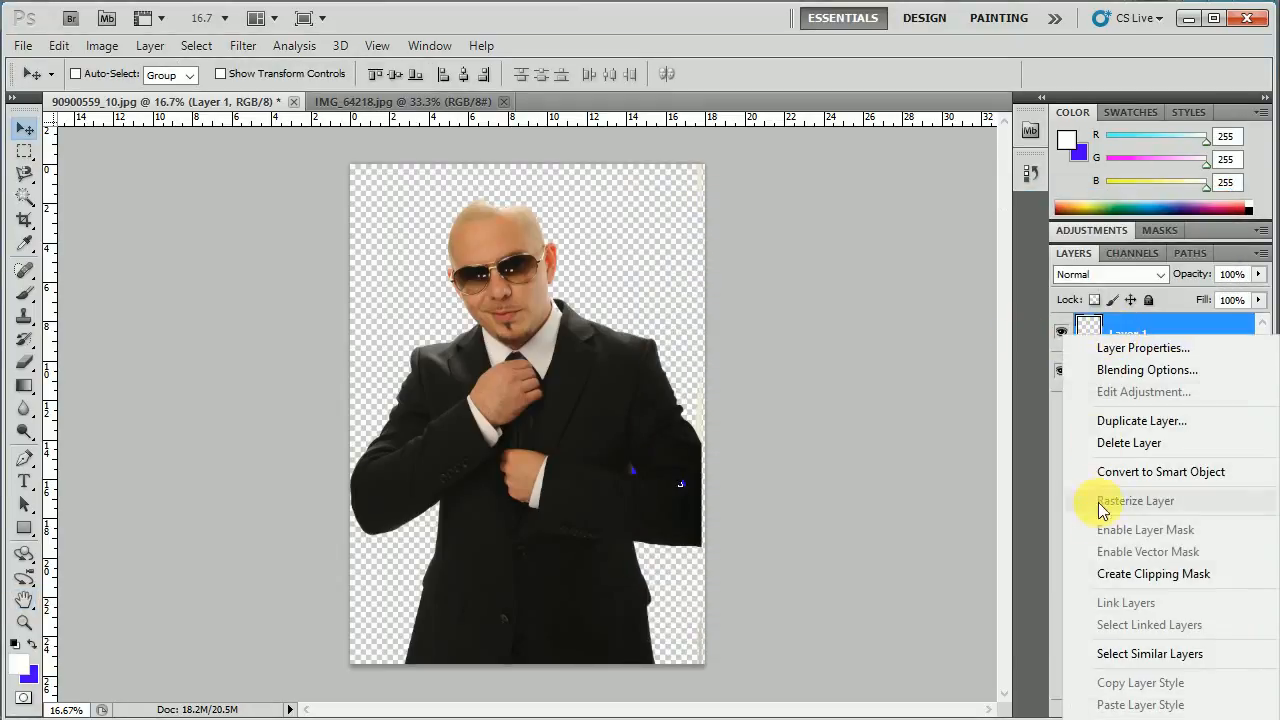
left_click(1023, 571)
left_click_drag(1166, 337, 1241, 707)
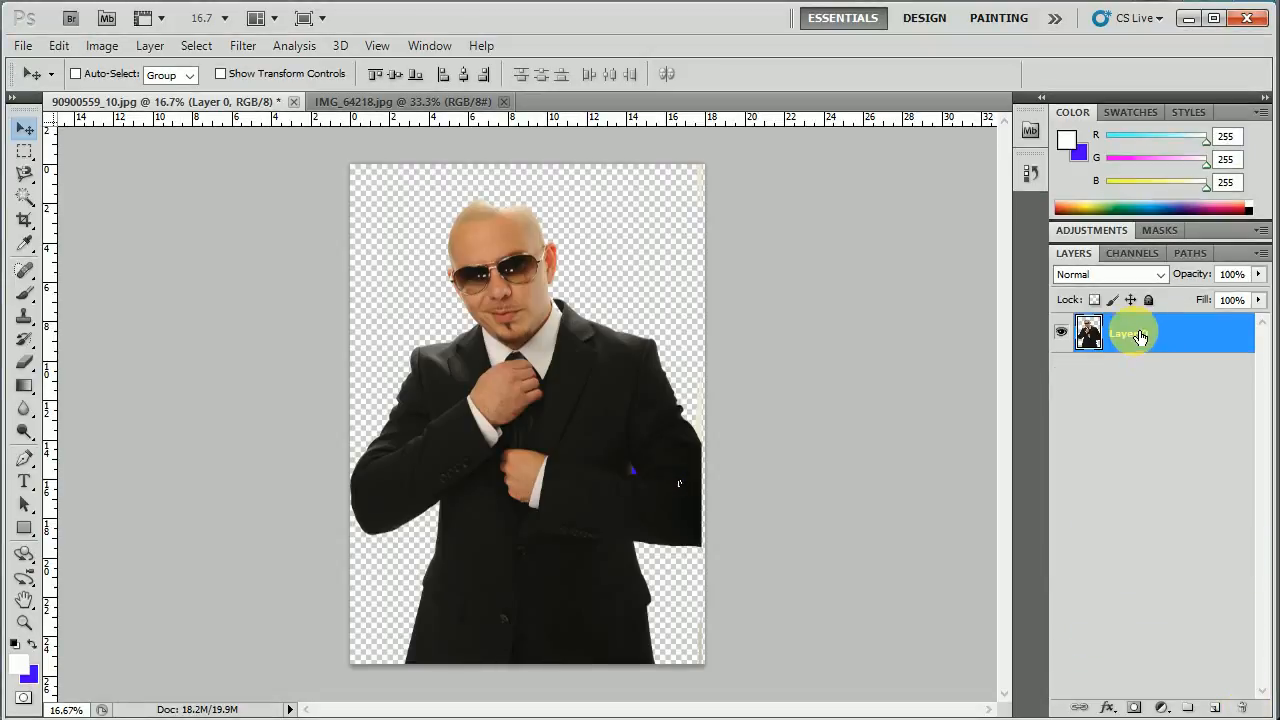
- Select all of Layer 0, move the cut-out man into the IMG_64218.jpg document and place him over the red pattern
key("ctrl+a")
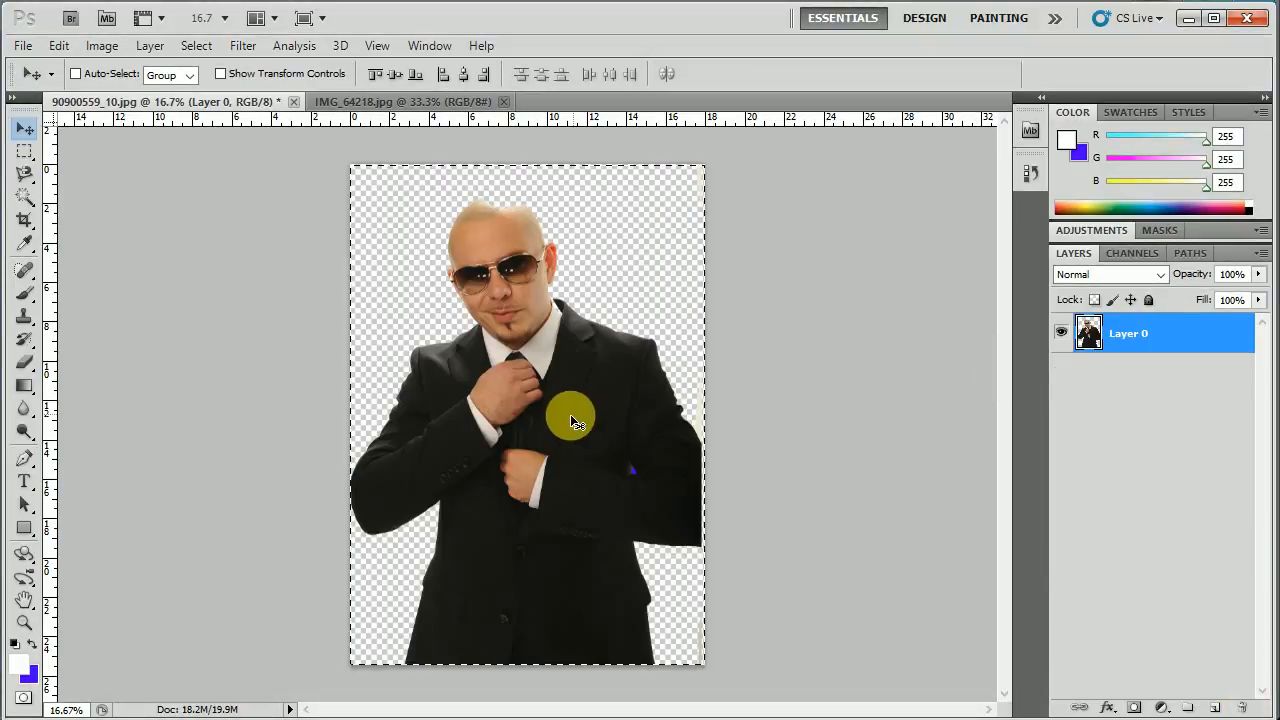
left_click_drag(569, 418, 512, 370)
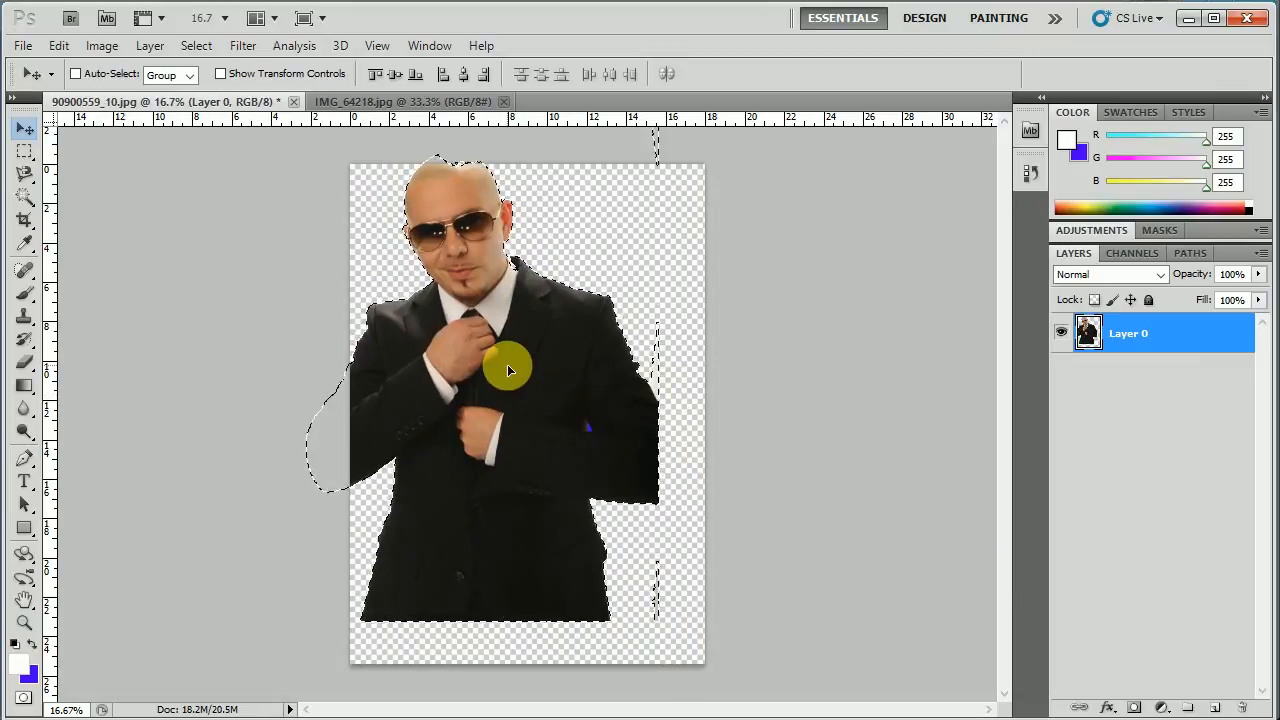
left_click(372, 101)
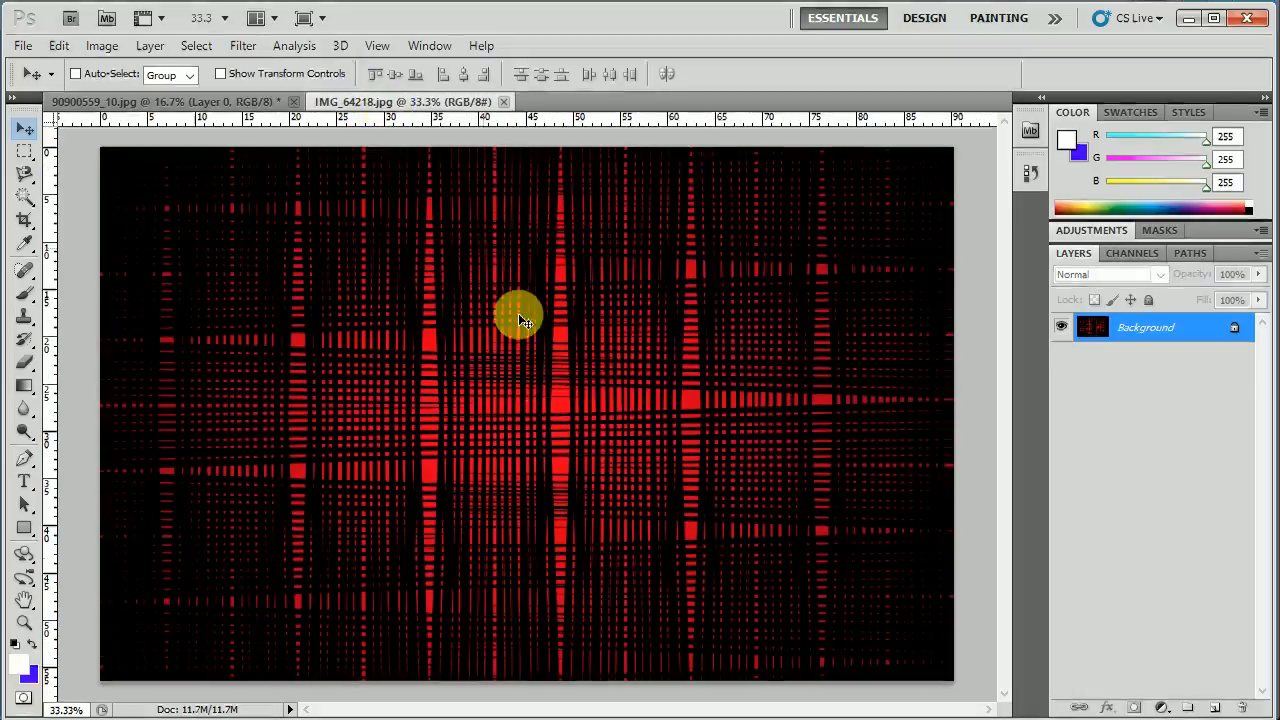
left_click_drag(550, 410, 537, 400)
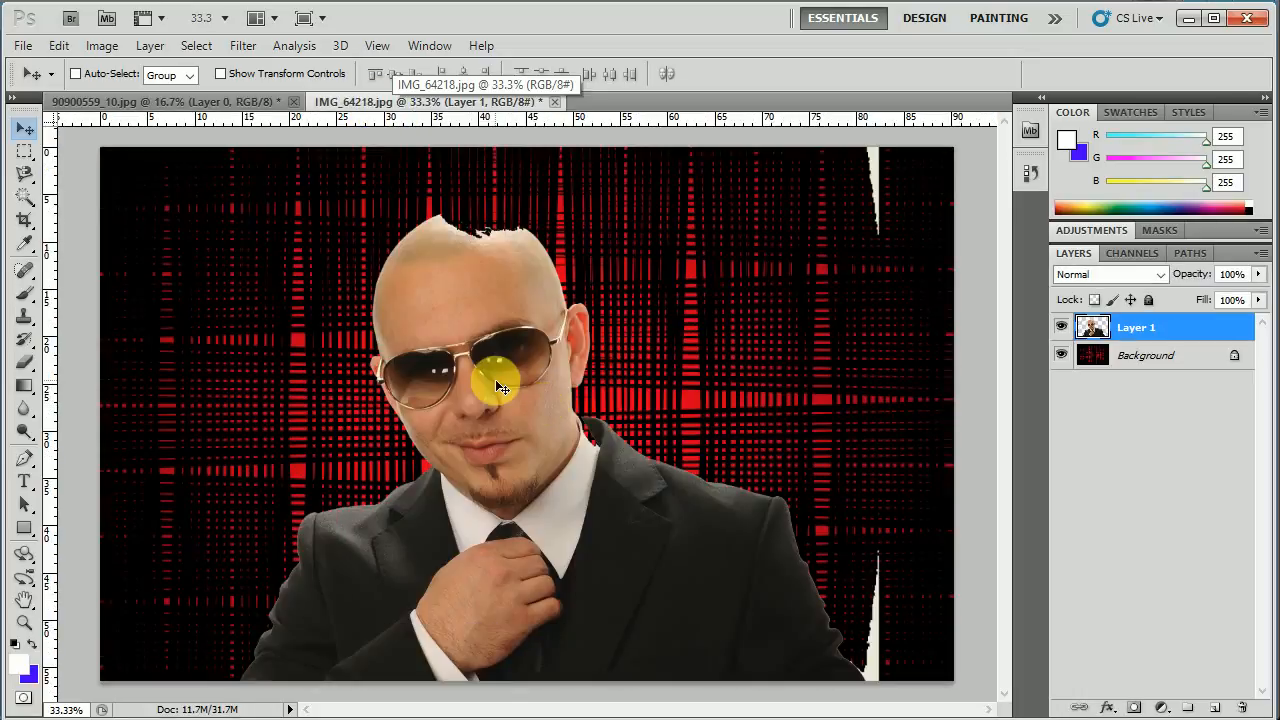
left_click_drag(548, 500, 504, 451)
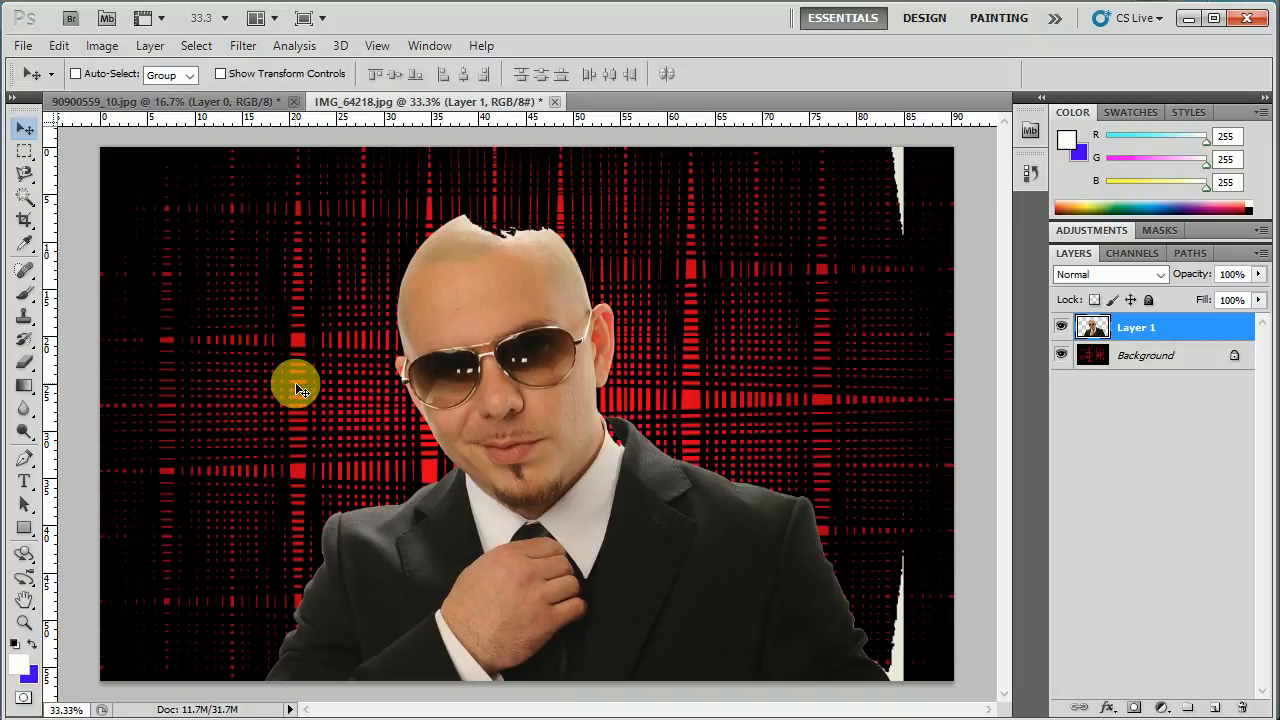
- Scale the man's layer proportionally to about 46% with Free Transform, position him slightly left of centre at the pattern's lower edge, and apply
key("ctrl+t")
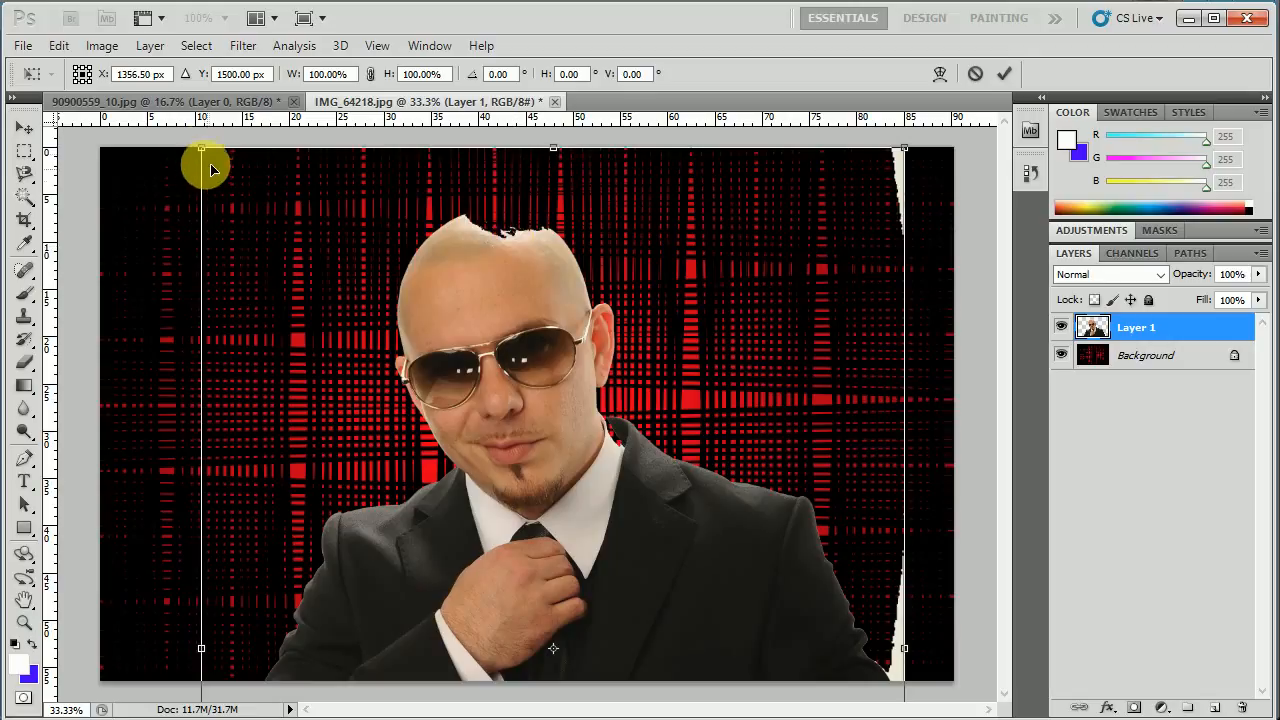
left_click_drag(203, 152, 587, 545)
left_click_drag(625, 617, 512, 327)
left_click_drag(519, 441, 423, 349)
left_click_drag(311, 183, 366, 263)
left_click_drag(535, 515, 514, 372)
left_click_drag(350, 137, 400, 229)
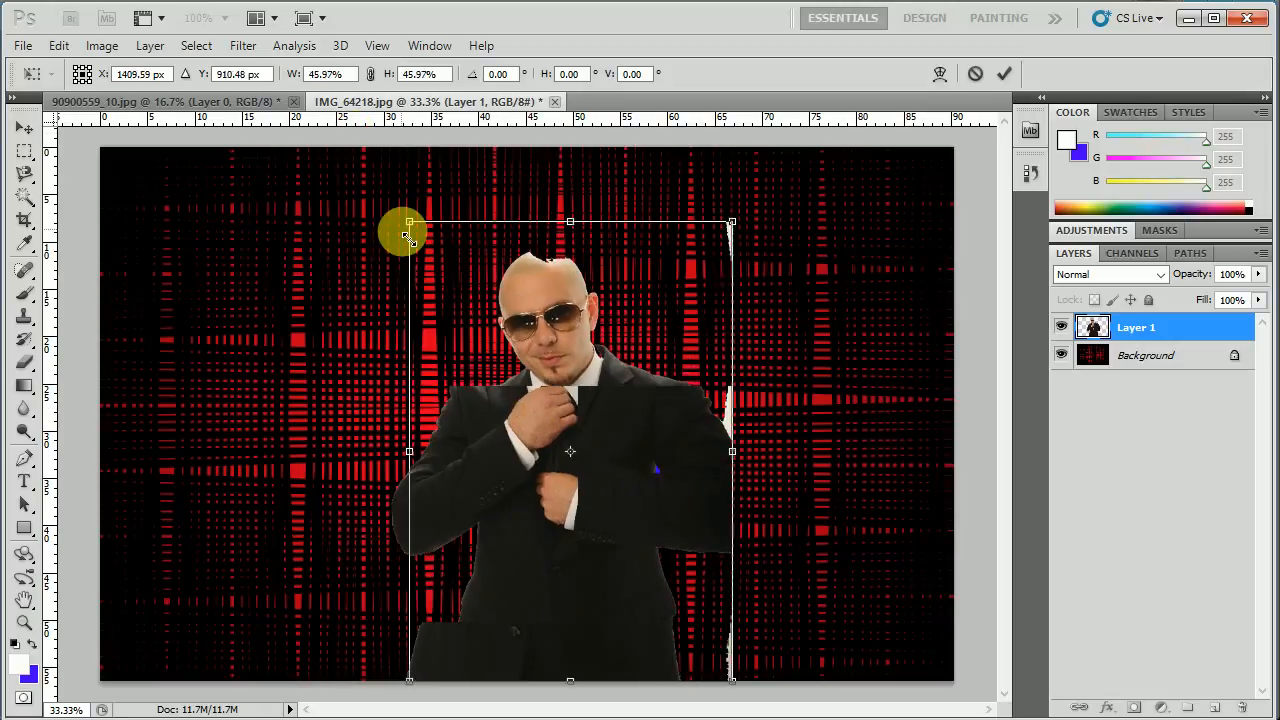
left_click_drag(529, 409, 477, 420)
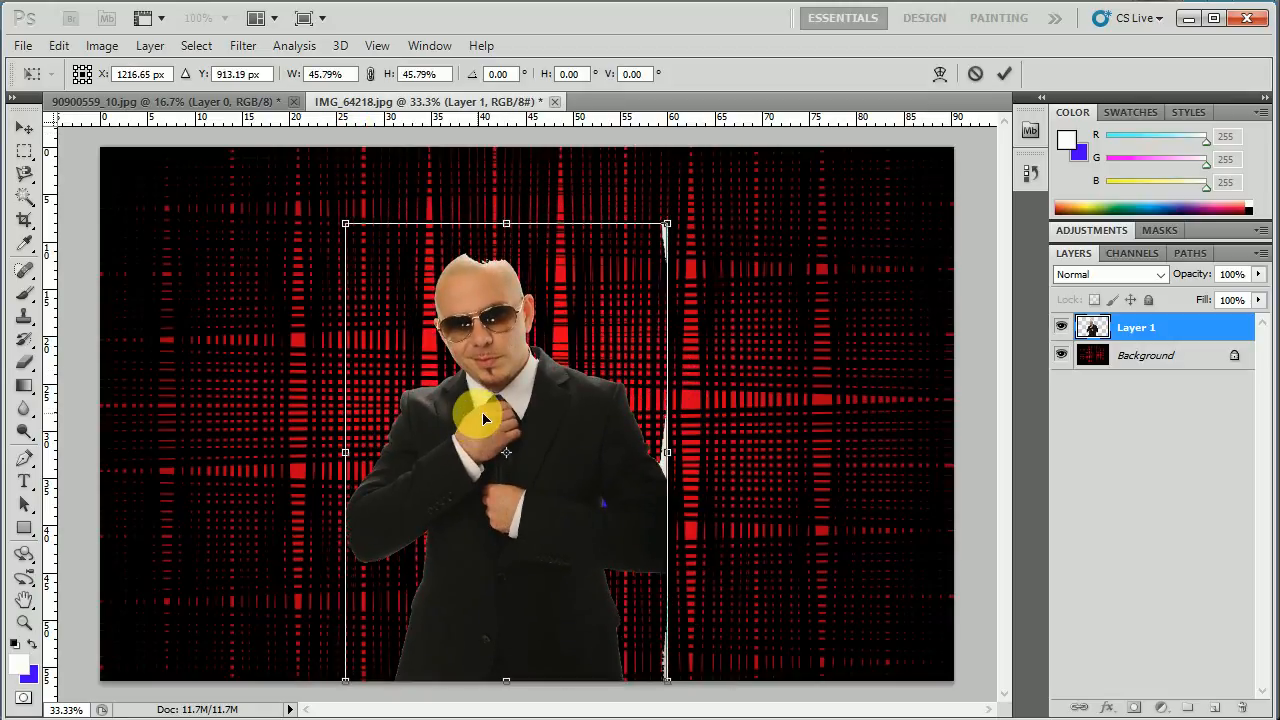
left_click(1003, 74)
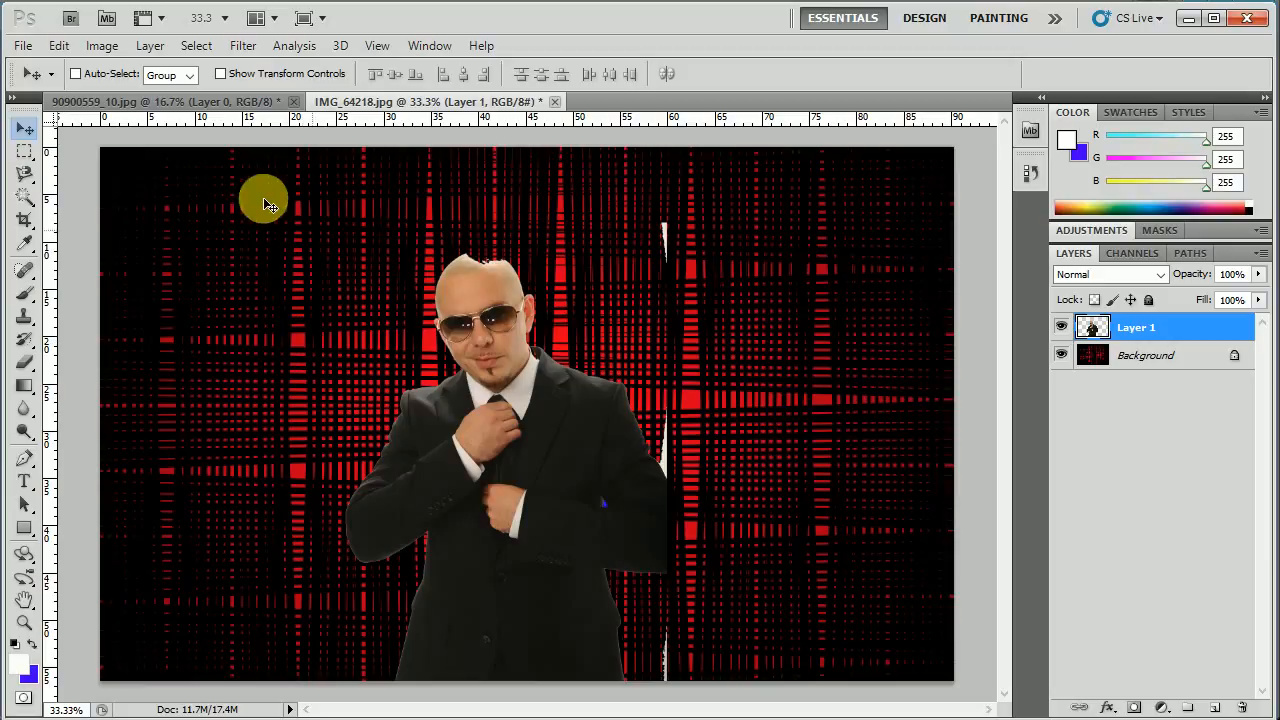
- Return to 90900559_10.jpg, shift the cut-out man and try to move him into IMG_64218.jpg once more
left_click(220, 102)
left_click_drag(548, 362, 503, 400)
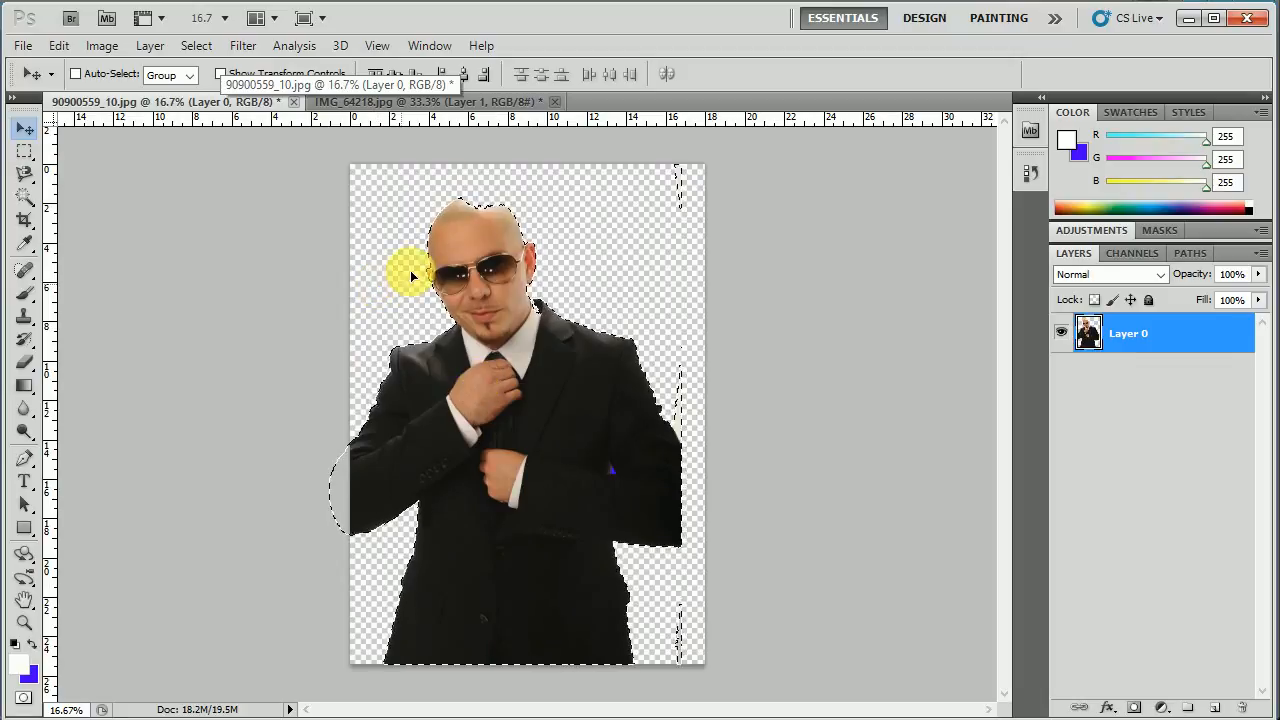
left_click(410, 104)
left_click_drag(410, 104, 514, 357)
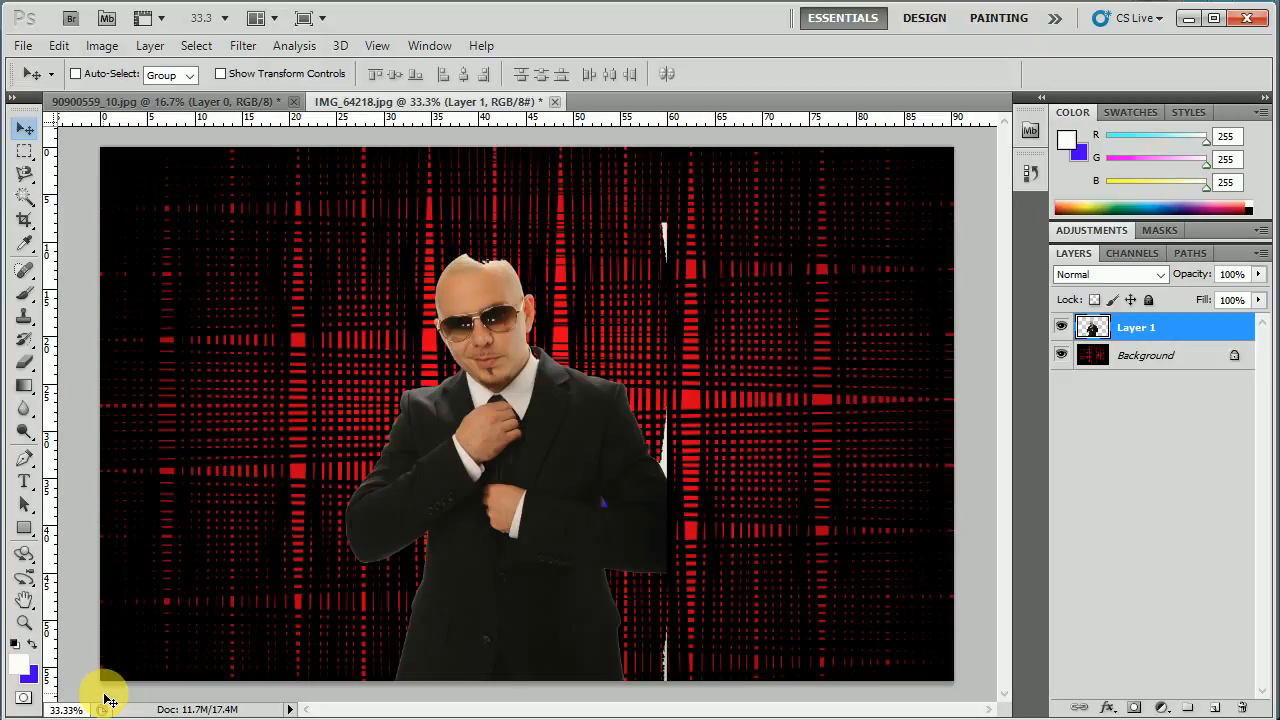
- With the Magic Wand at tolerance 32, try single selections on the man and the area around him, and deselect
left_click(24, 196)
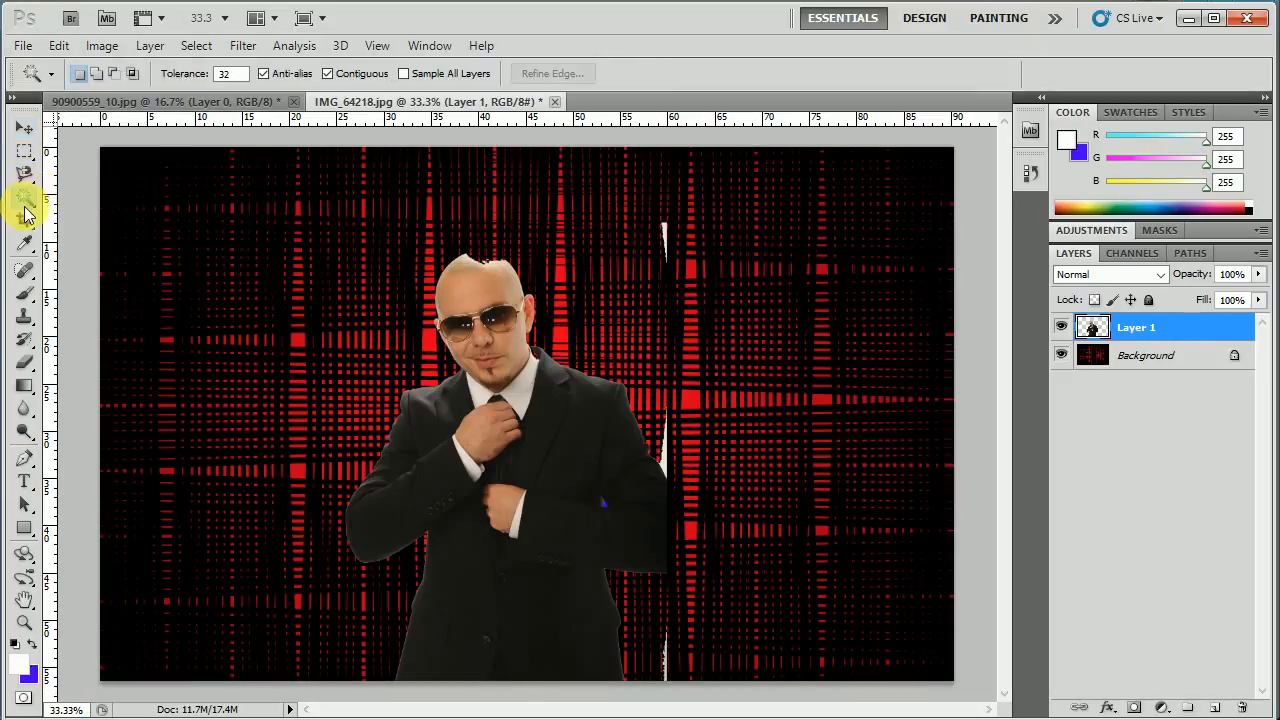
left_click(26, 218)
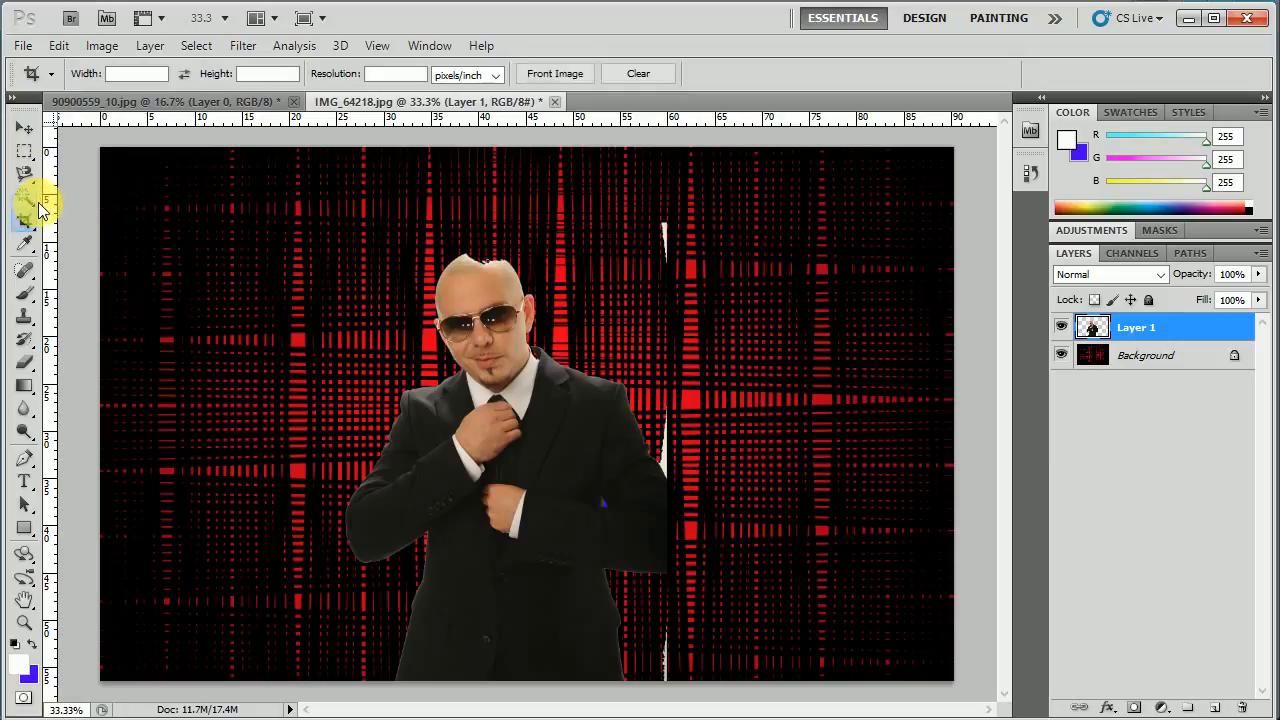
left_click(30, 201)
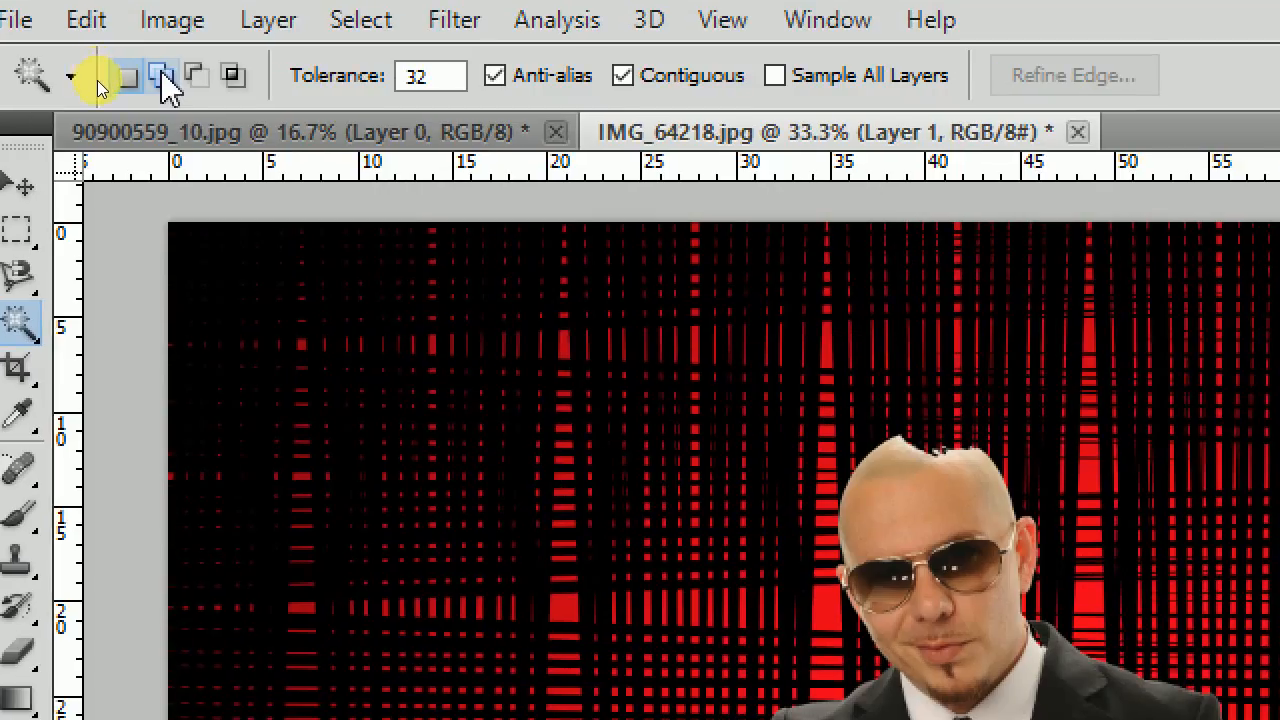
left_click(163, 77)
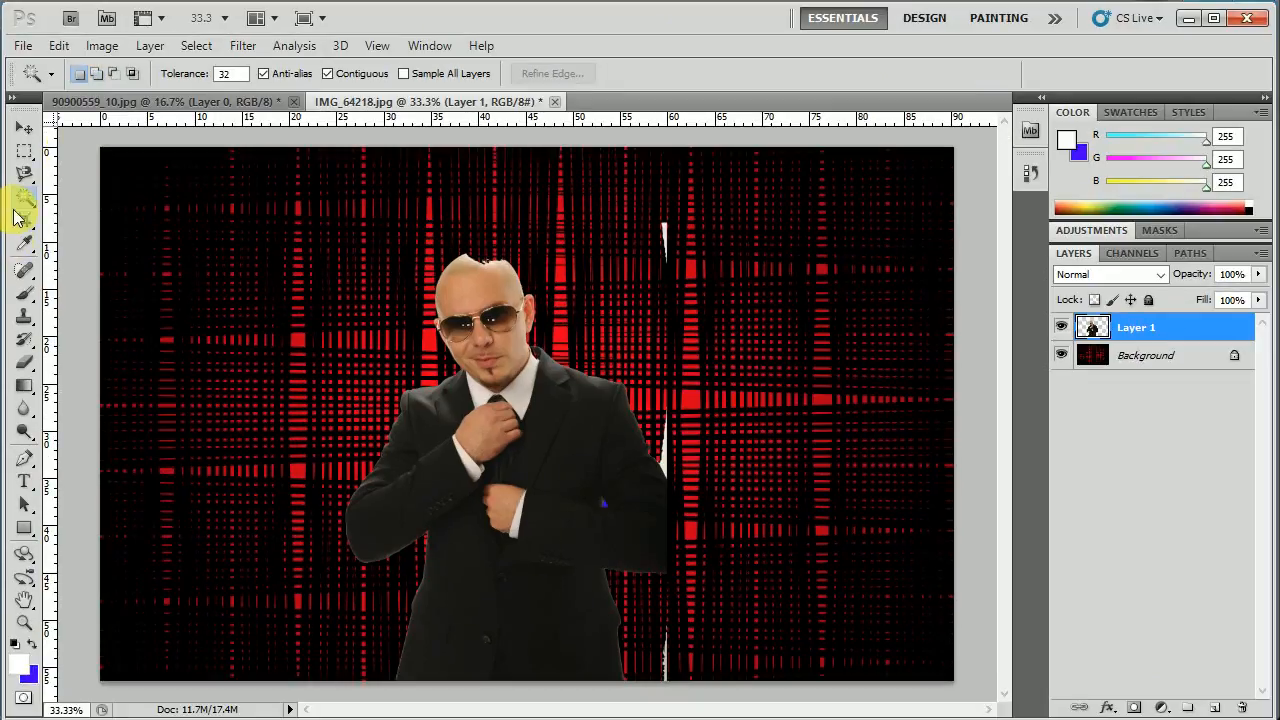
left_click(378, 444)
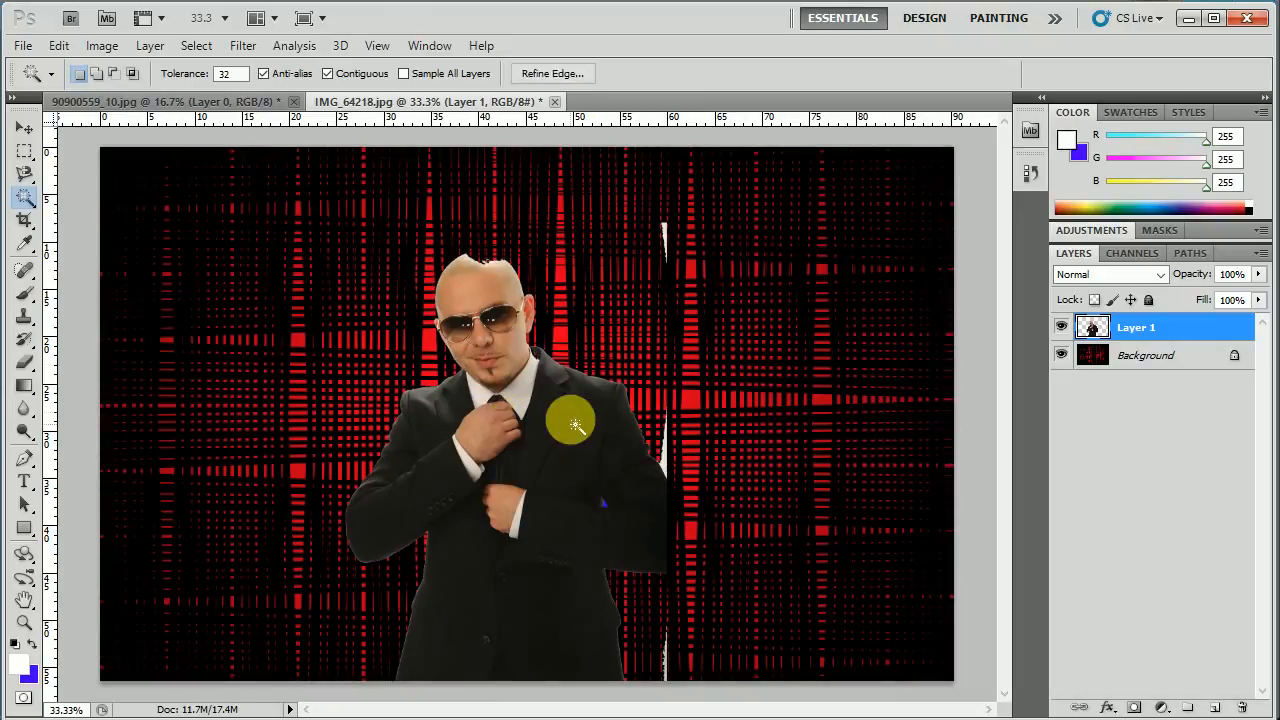
left_click(474, 284)
left_click(357, 257)
key("ctrl+d")
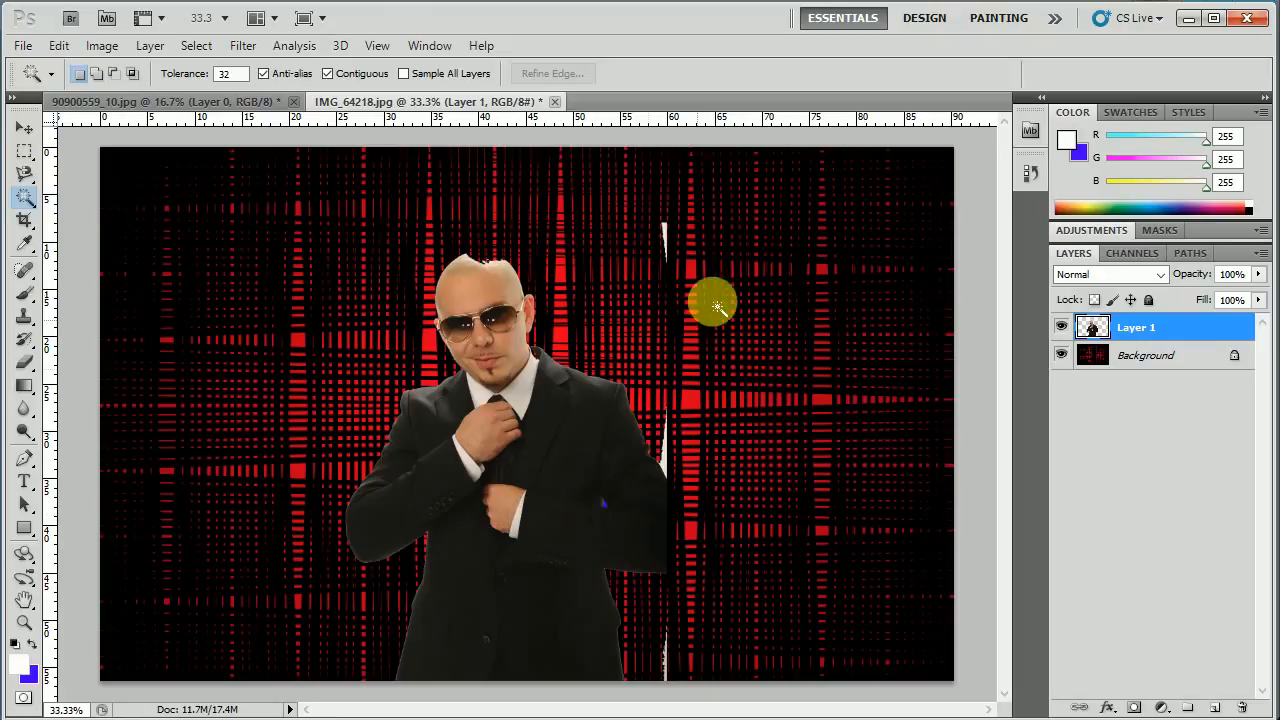
- Select the man's black jacket with the Magic Wand and add the empty area around him to the selection
left_click(584, 430)
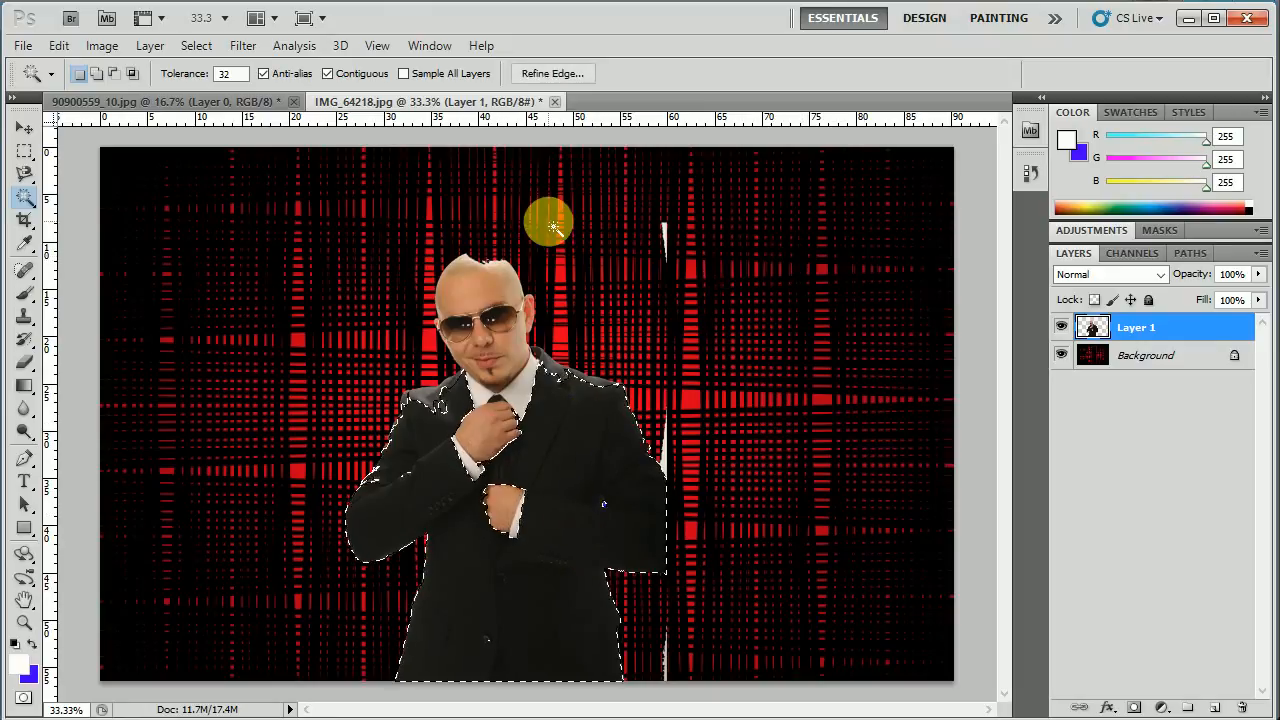
left_click(99, 74)
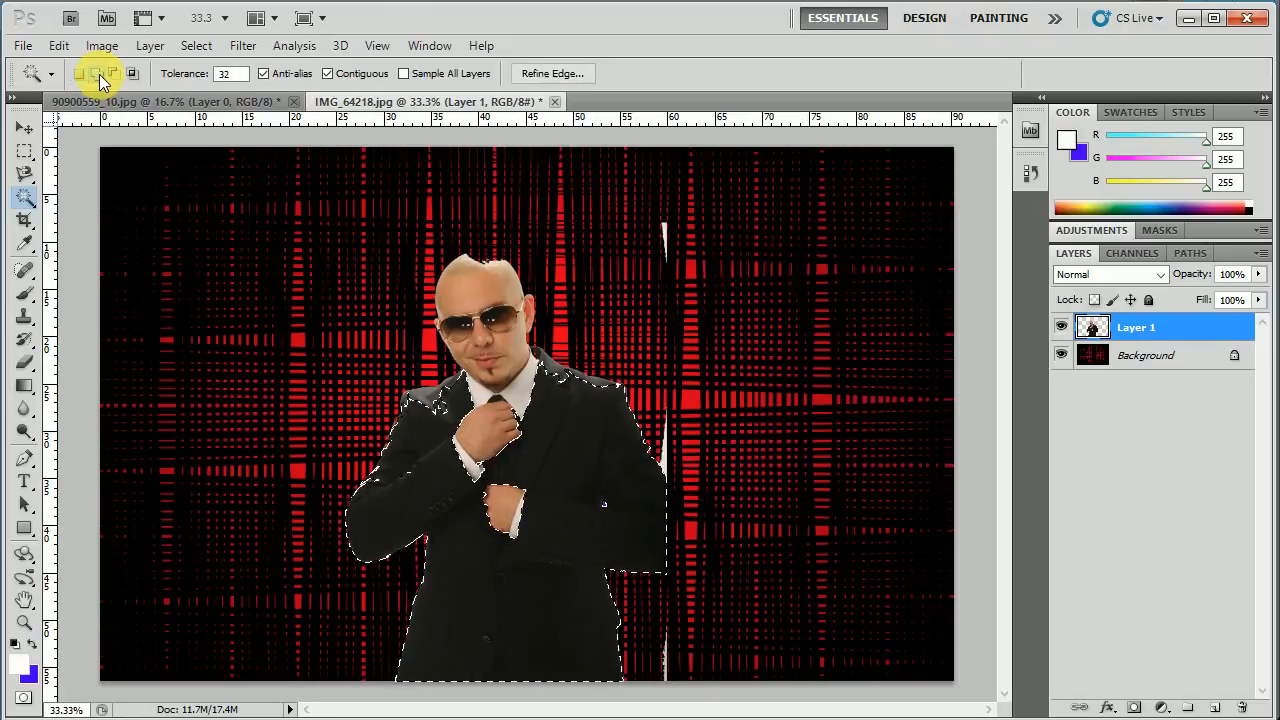
left_click(158, 183)
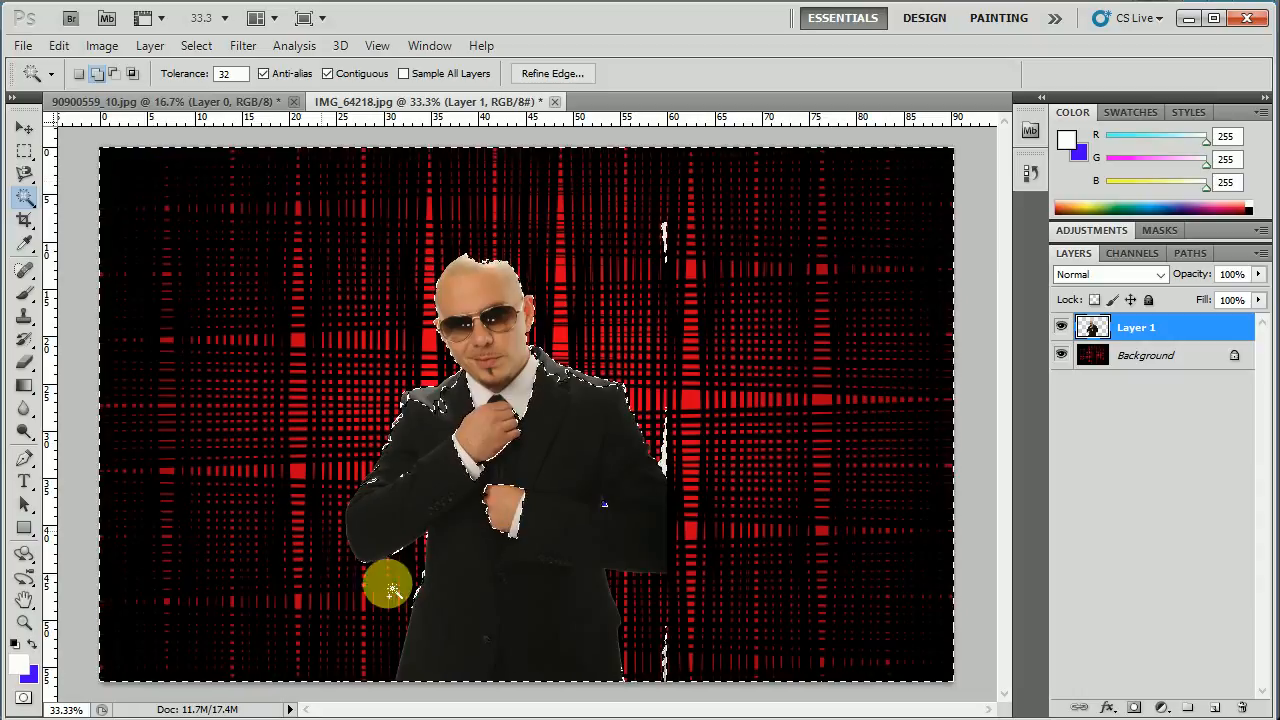
- Switch the Magic Wand to subtract from selection and remove the surrounding area and the jacket from the selection
left_click(113, 73)
left_click(247, 291)
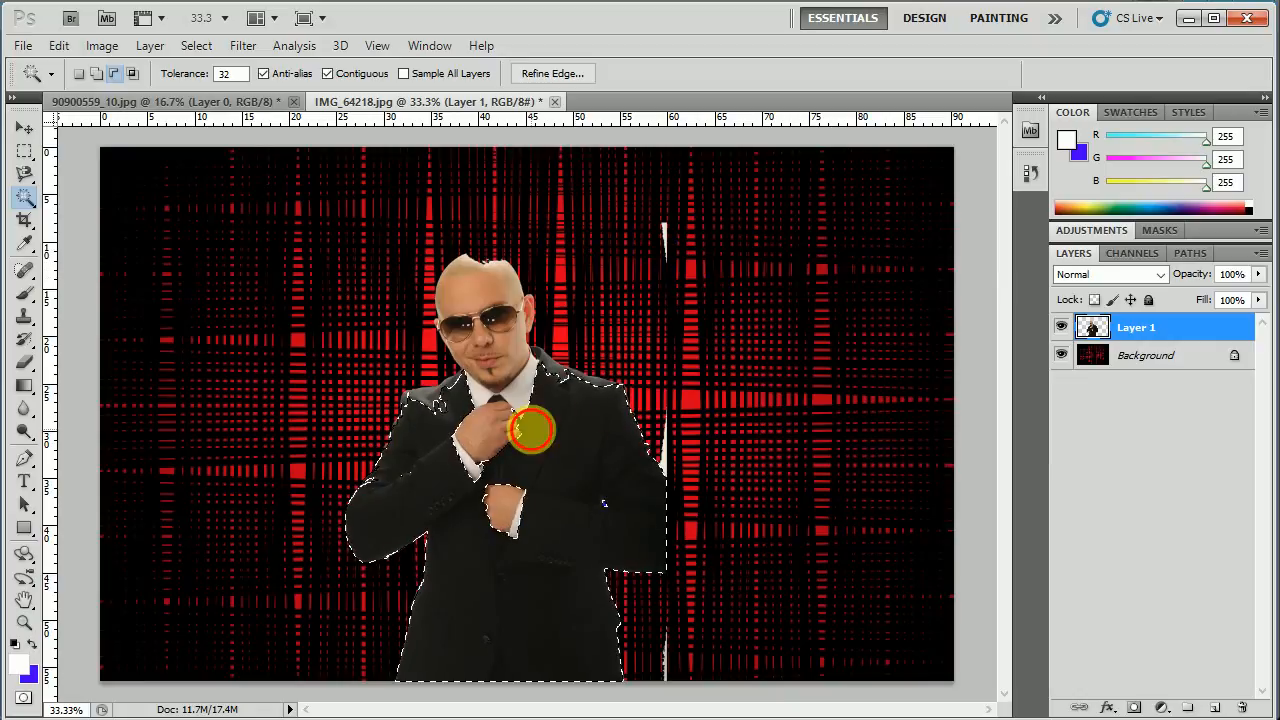
left_click(522, 458)
left_click(637, 296)
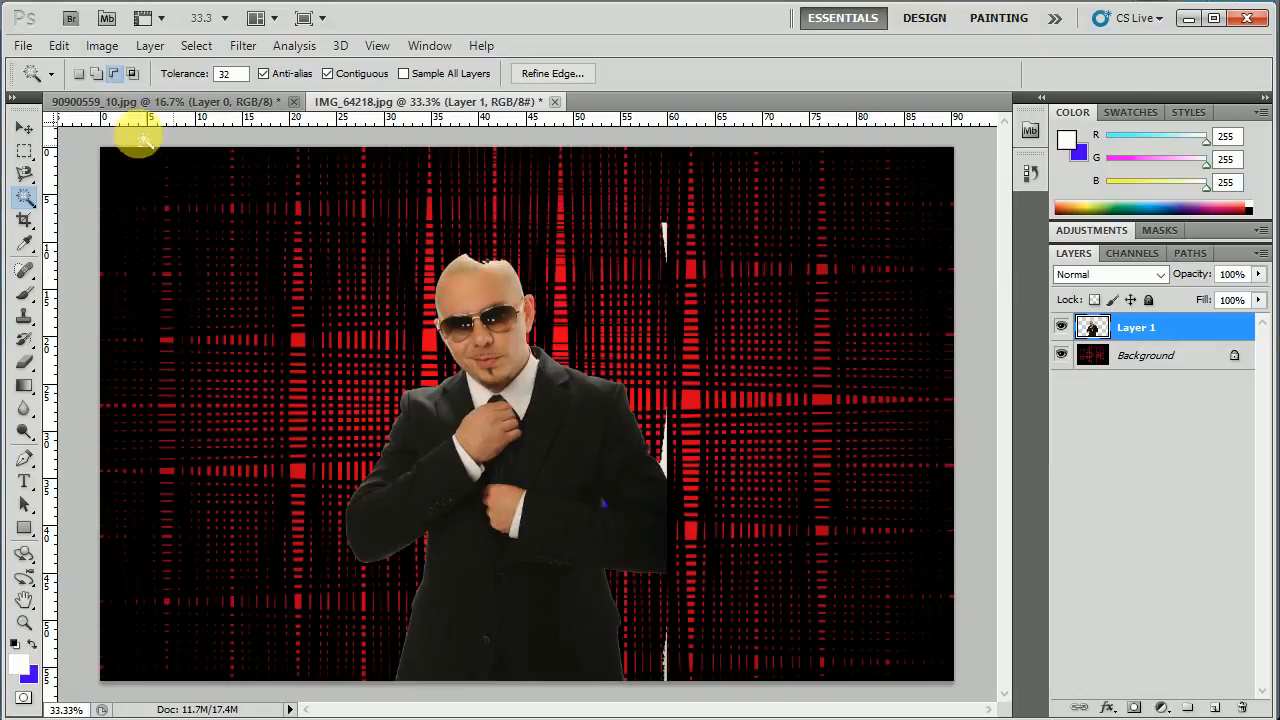
- Switch the Magic Wand to add to selection, select the surrounding area, jacket and face together, and deselect everything
left_click(96, 74)
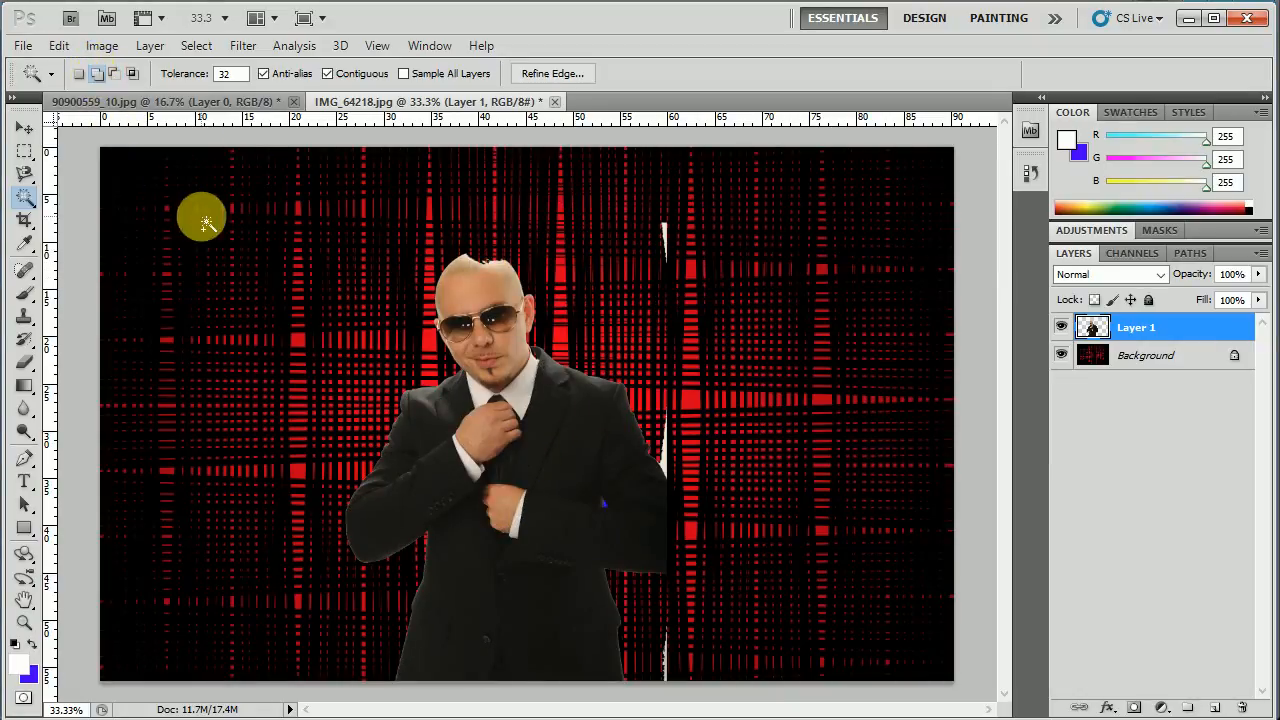
left_click(463, 433)
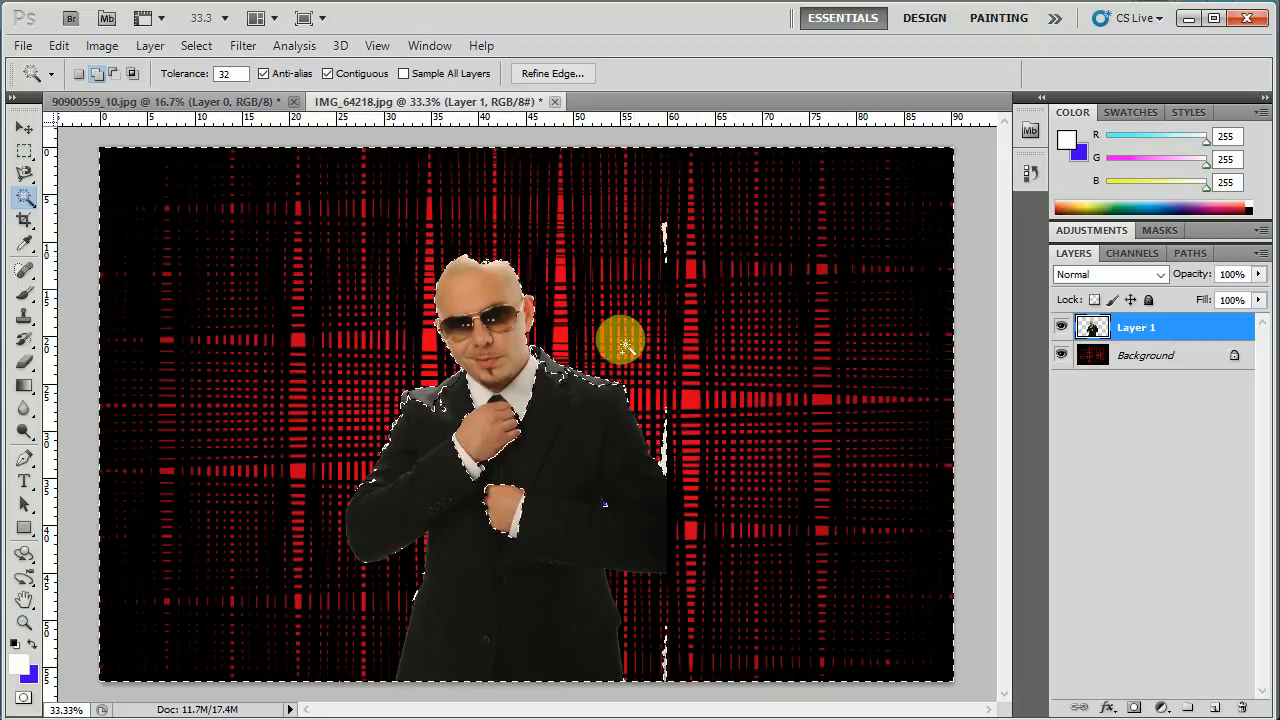
left_click(474, 276)
key("Delete")
key("ctrl+d")
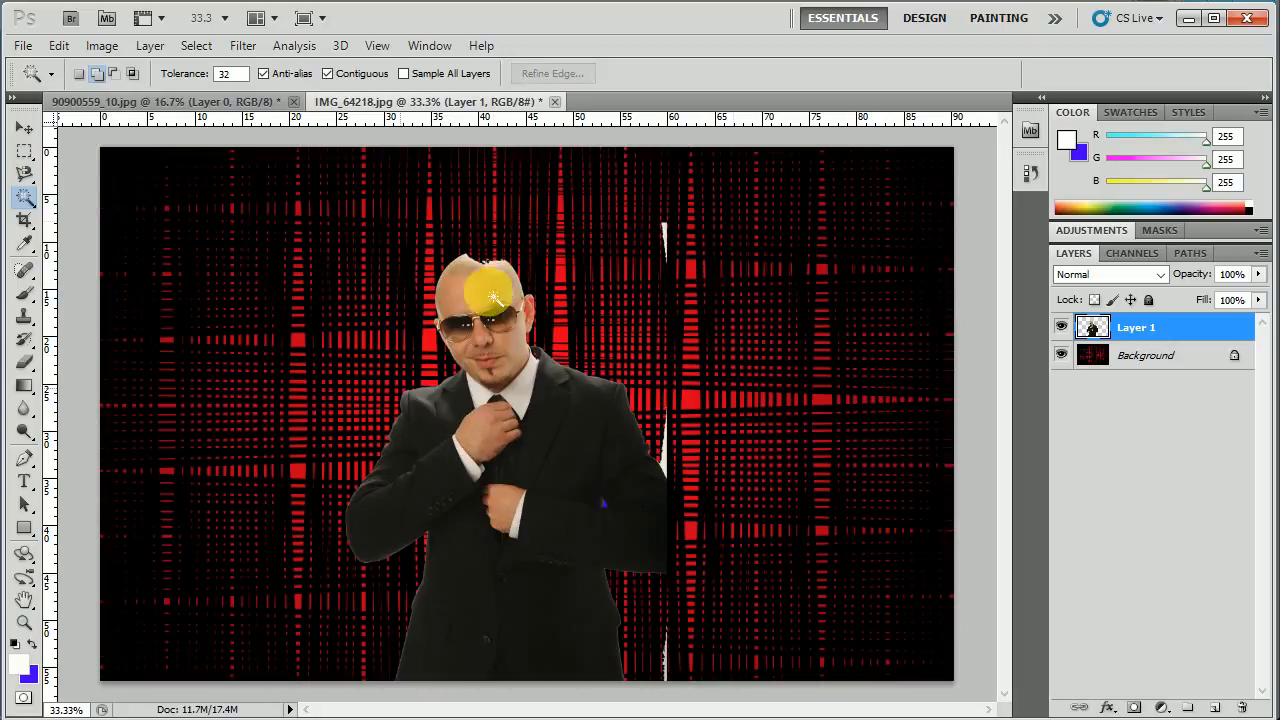